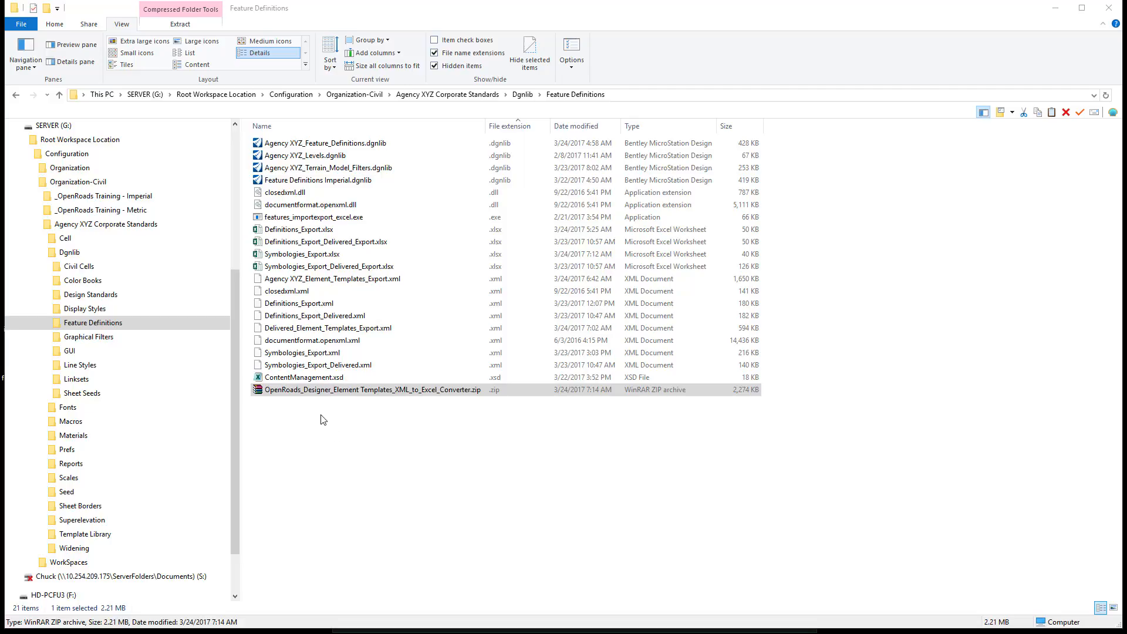
- Extract OpenRoads_Designer_Element Templates_XML_to_Excel_Converter.zip into the Feature Definitions folder, replacing all existing files
click(322, 392)
right_click(321, 392)
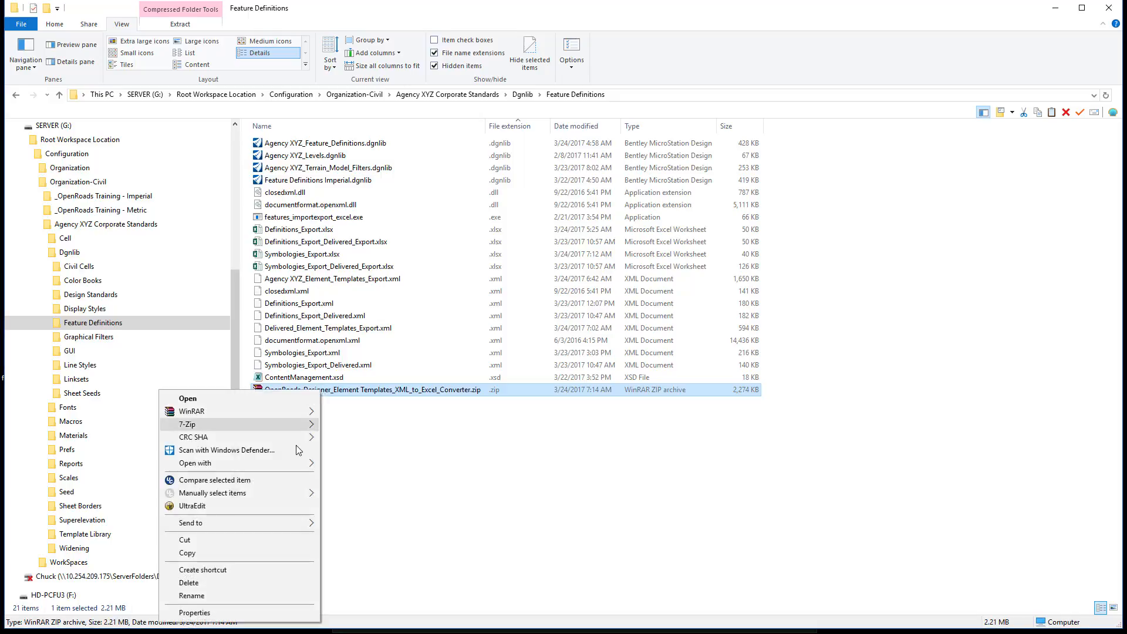
mouse_move(296, 412)
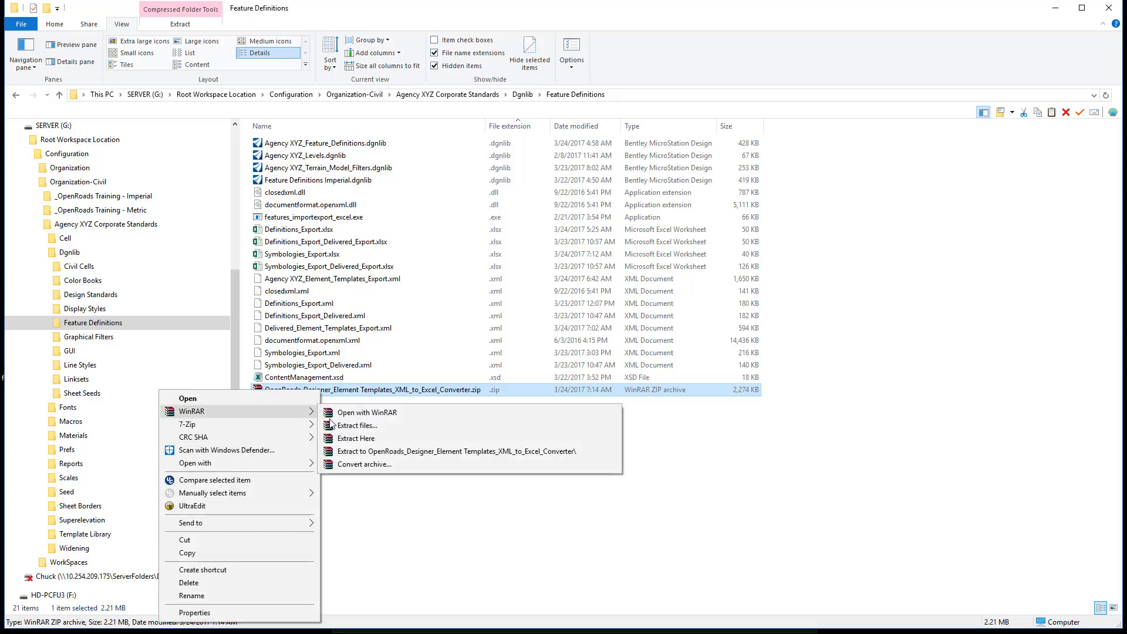
click(354, 440)
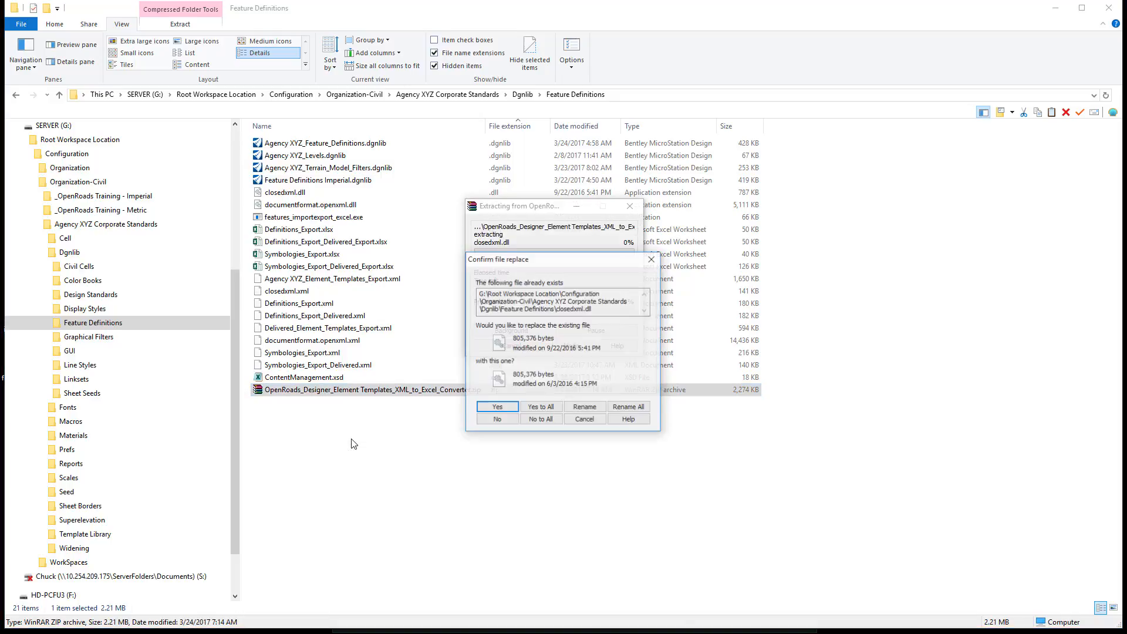
click(531, 409)
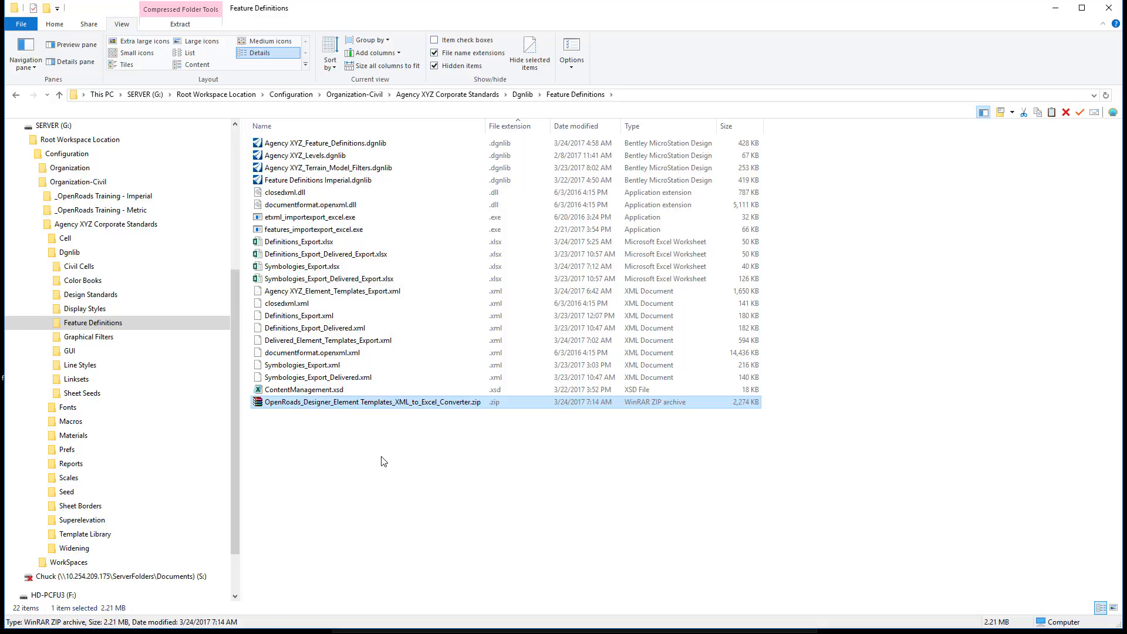
click(367, 467)
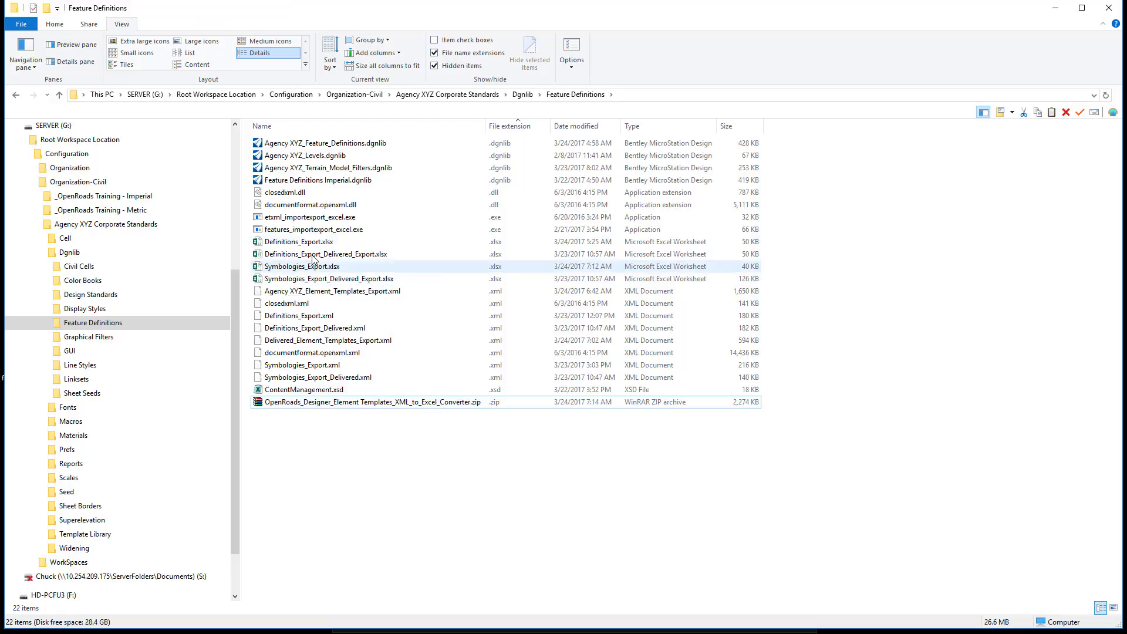
click(320, 217)
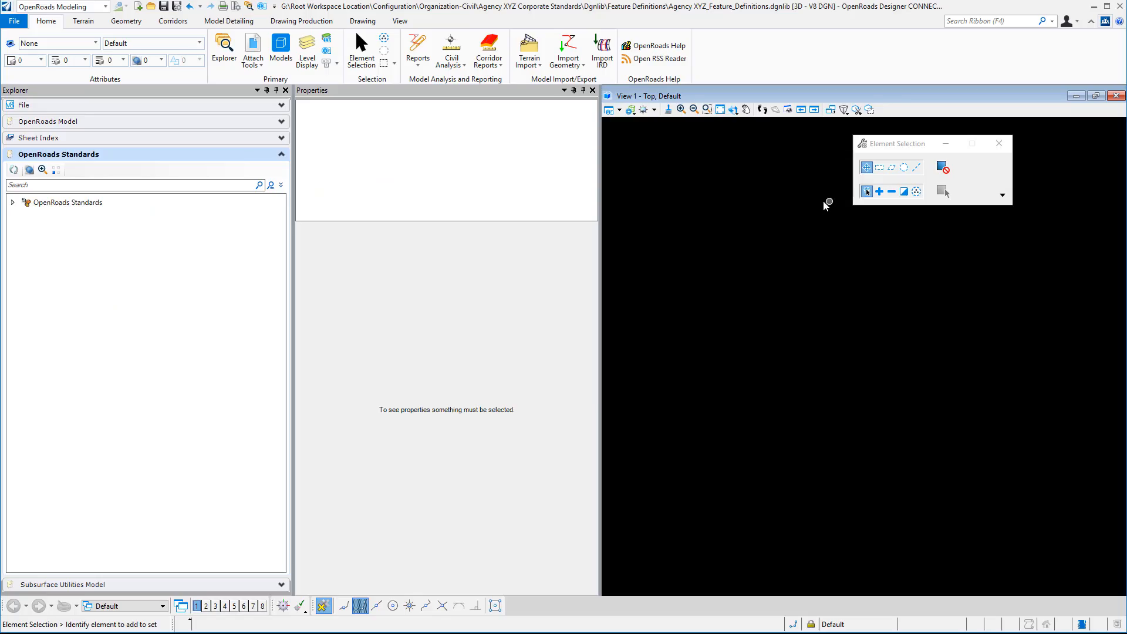
- In OpenRoads Designer, open the Element Templates manager for Agency XYZ_Feature_Definitions.dgnlib and start an XML export
click(52, 43)
click(44, 271)
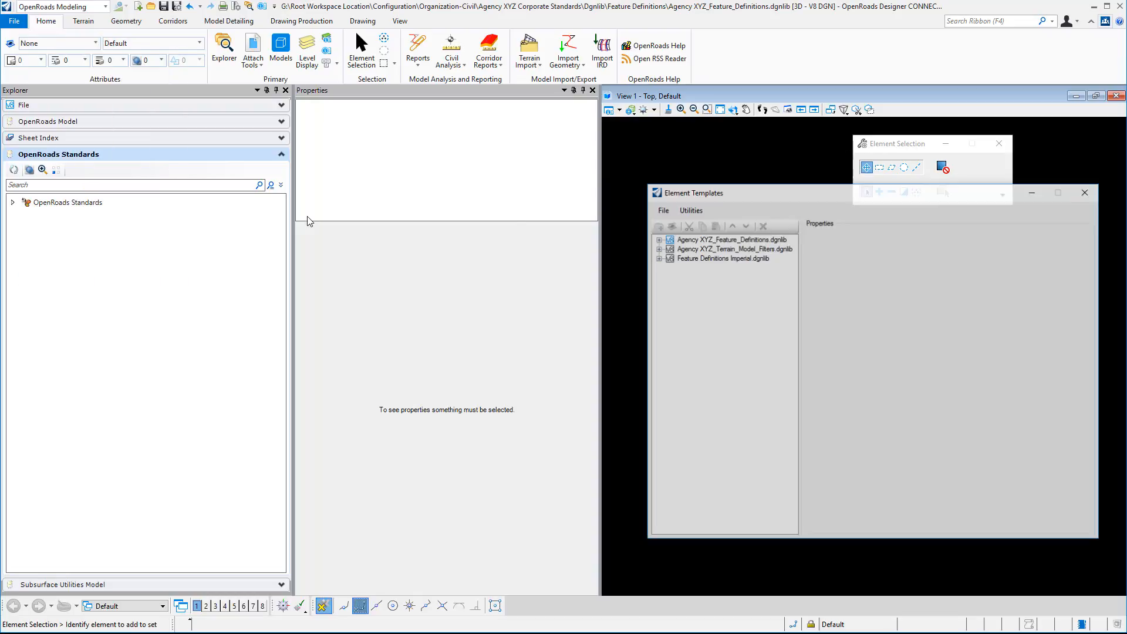
click(340, 166)
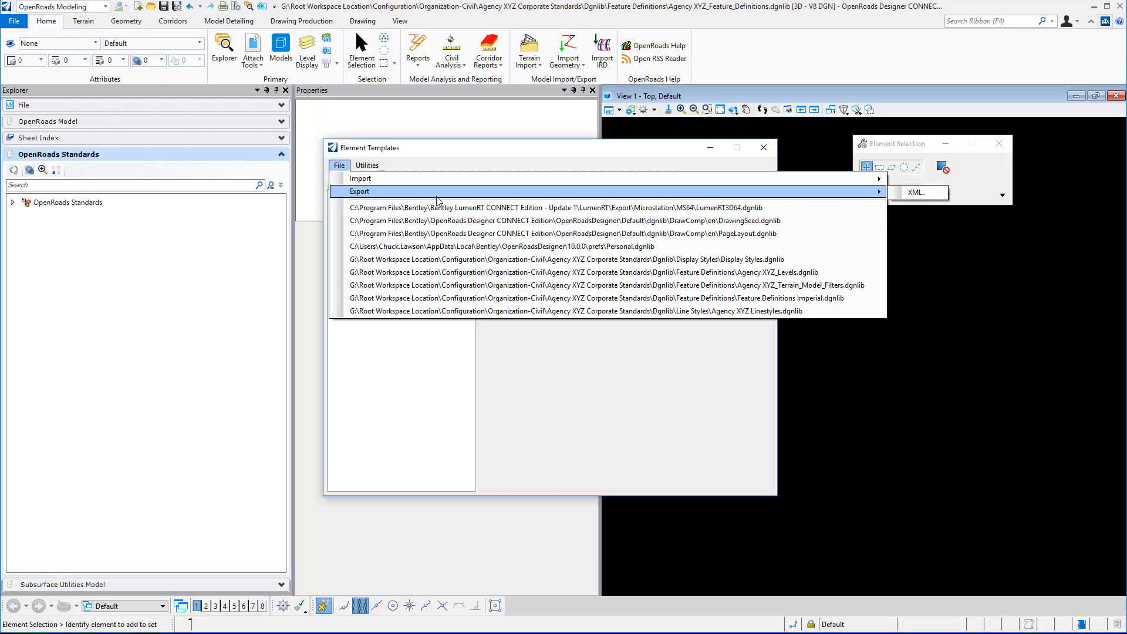
click(916, 192)
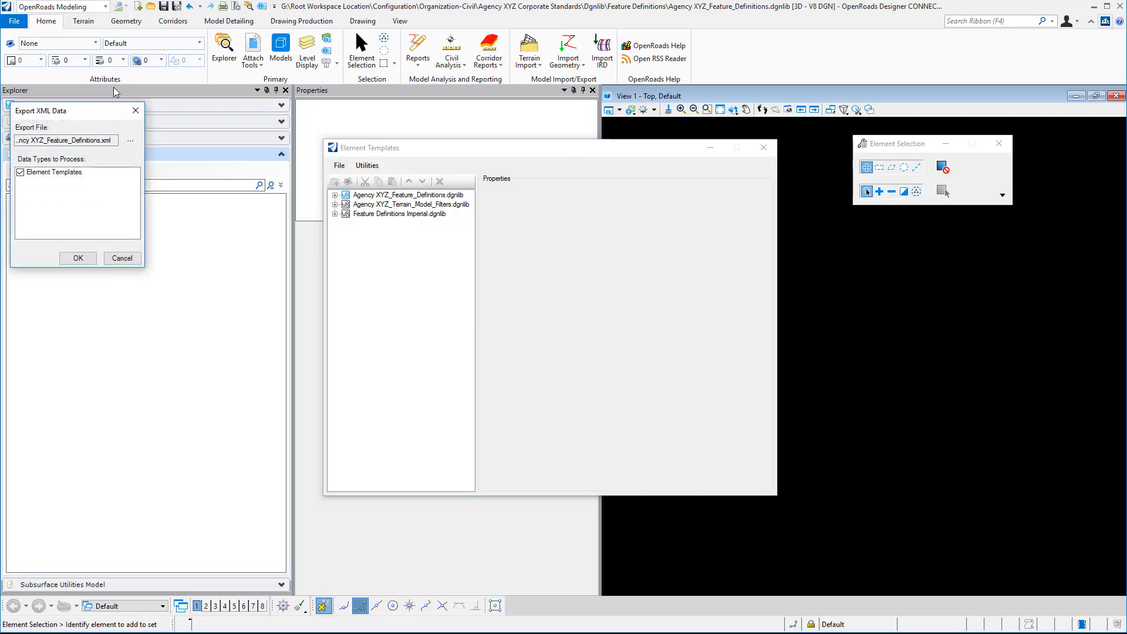
- Export the element templates to Agency XYZ_Element Templates Export.xml in the Feature Definitions folder and close the Element Templates manager
click(131, 143)
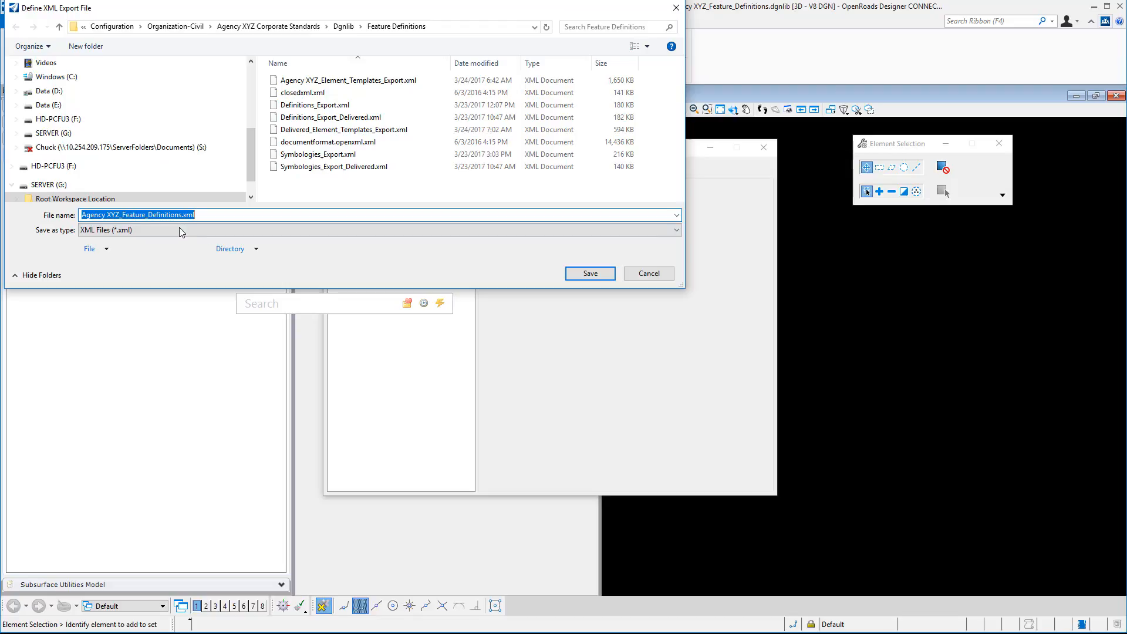
click(122, 215)
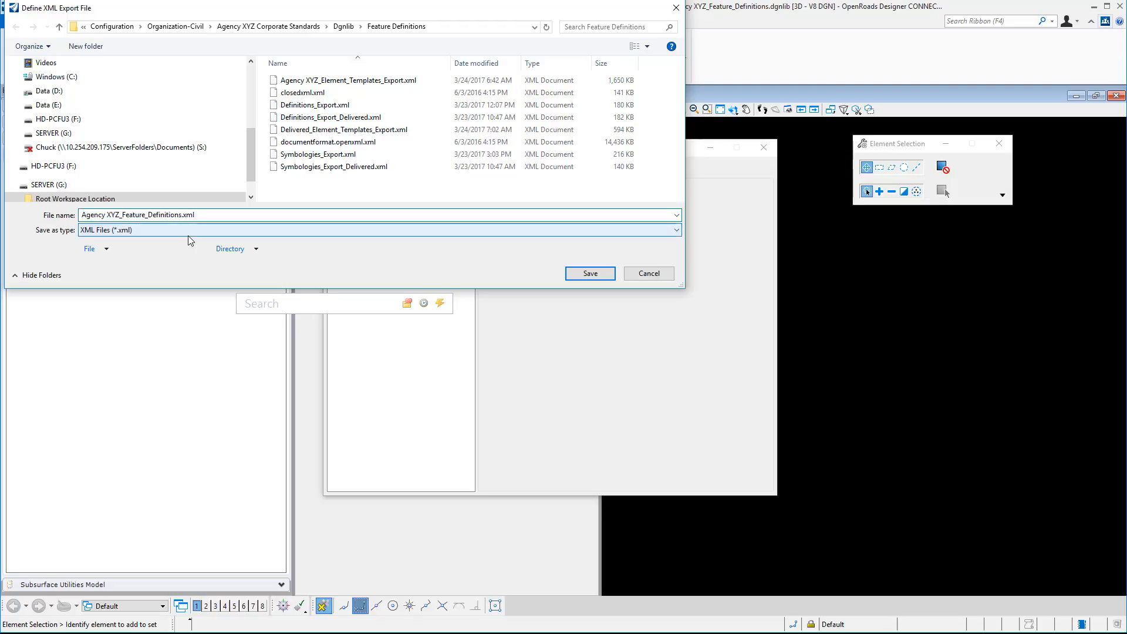
key(shift+Right)
key(shift+Right)
key(shift+Right)
key(shift+Right)
key(shift+Right)
key(shift+Right)
key(shift+Right)
key(shift+Right)
key(shift+Right)
key(shift+Right)
key(shift+Right)
key(shift+Right)
key(shift+Right)
key(shift+Right)
key(shift+Right)
key(shift+Right)
key(shift+Right)
text(Element_Templates_Export)
click(588, 274)
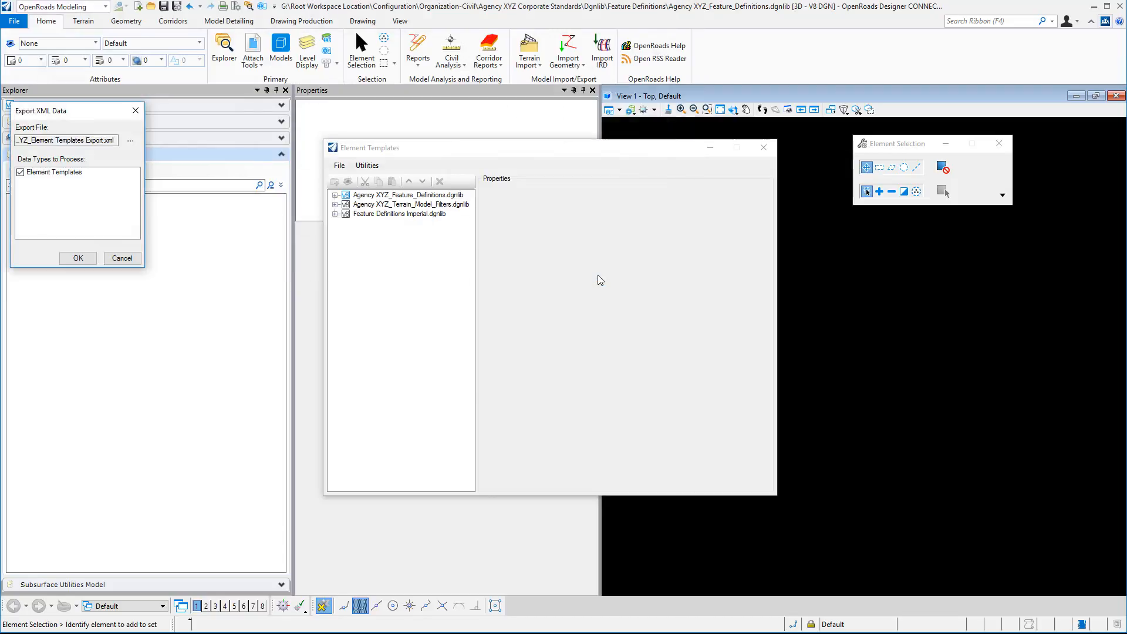
click(78, 258)
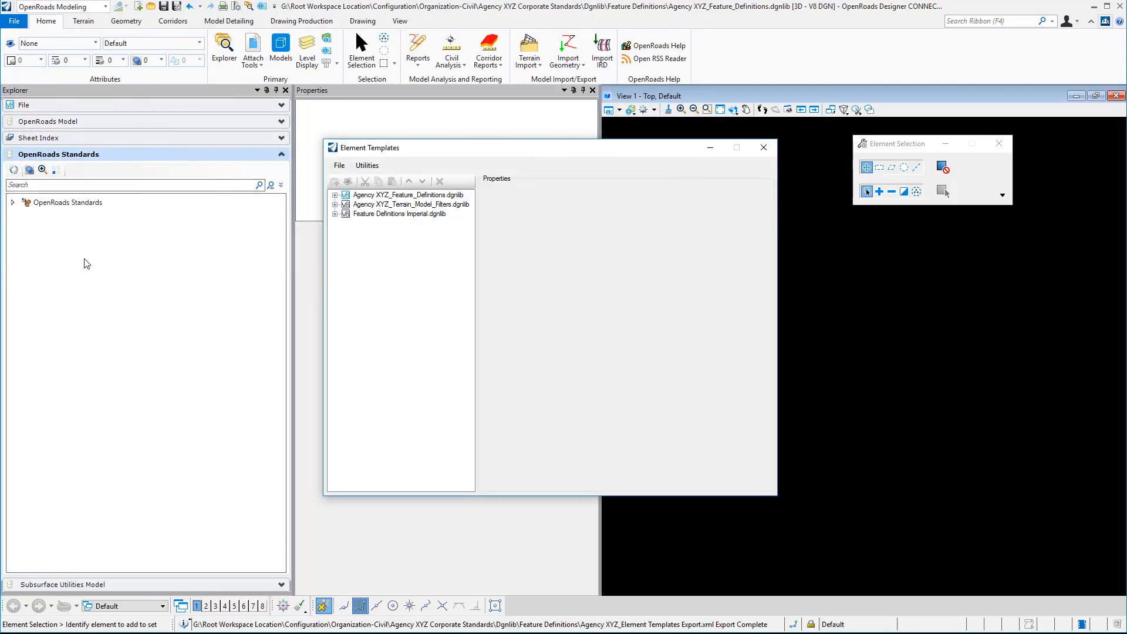
click(763, 148)
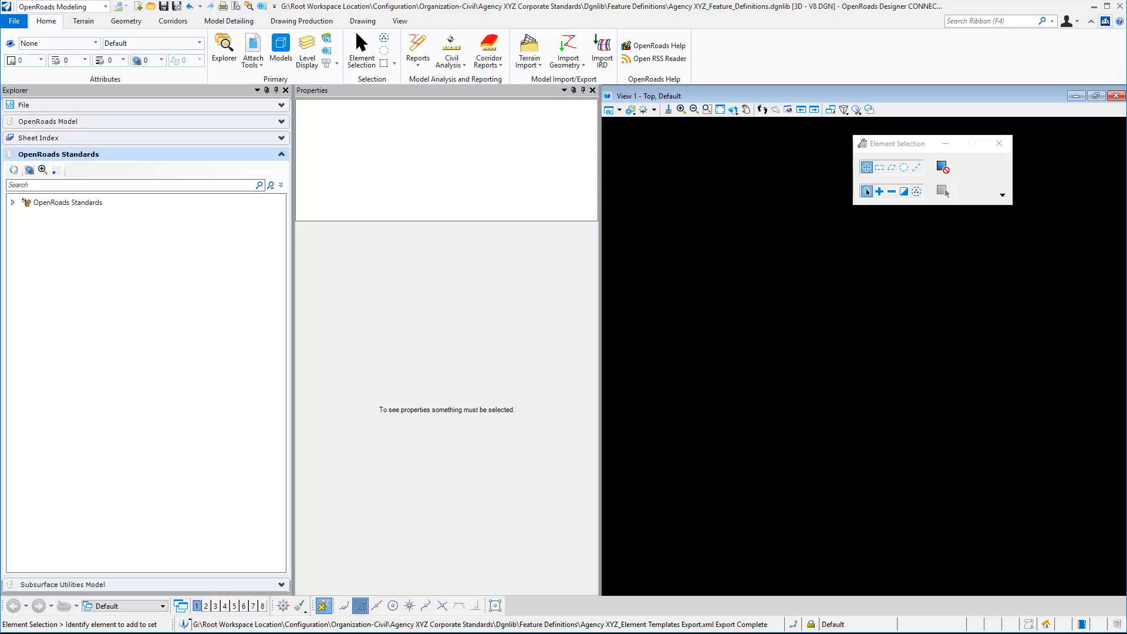
- Open Feature Definitions Imperial.dgnlib and bring up its Element Templates manager
click(499, 203)
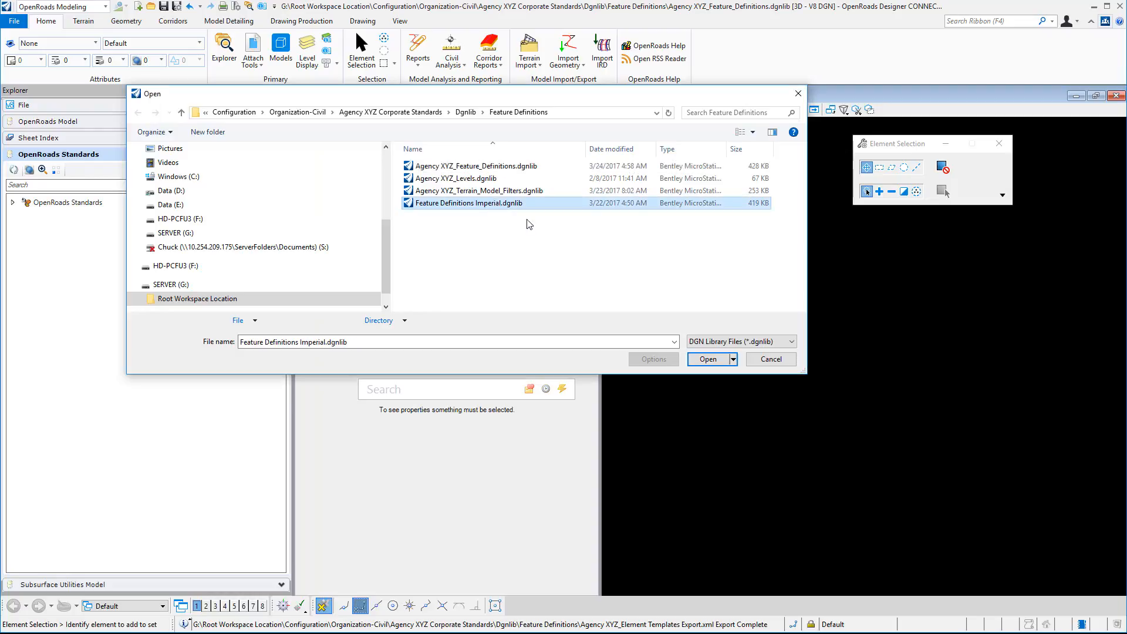
click(709, 361)
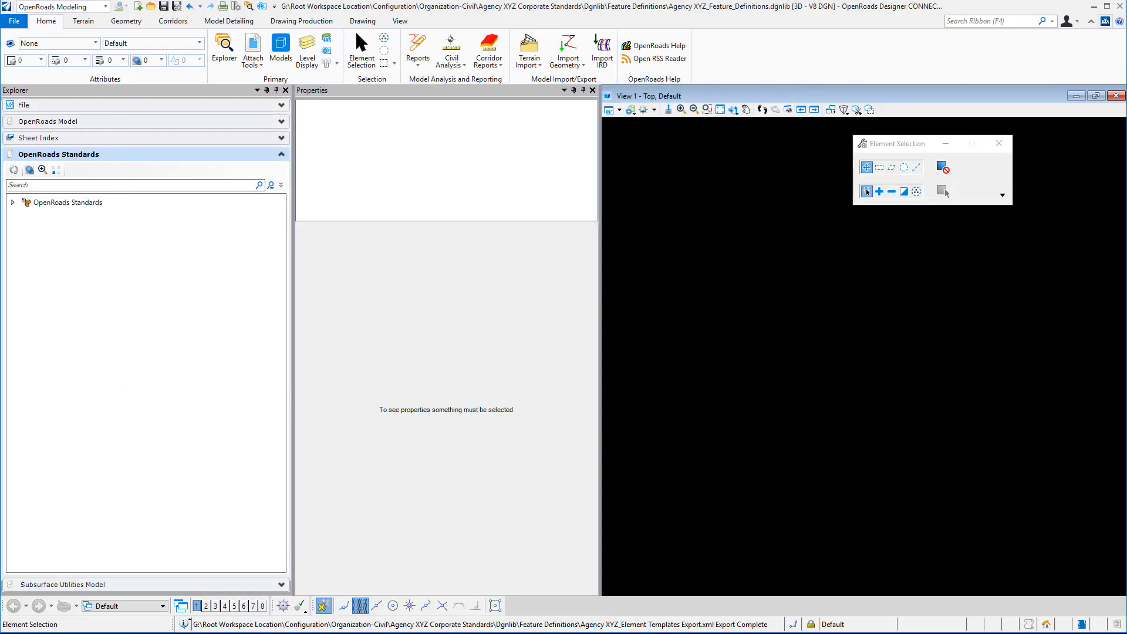
click(28, 44)
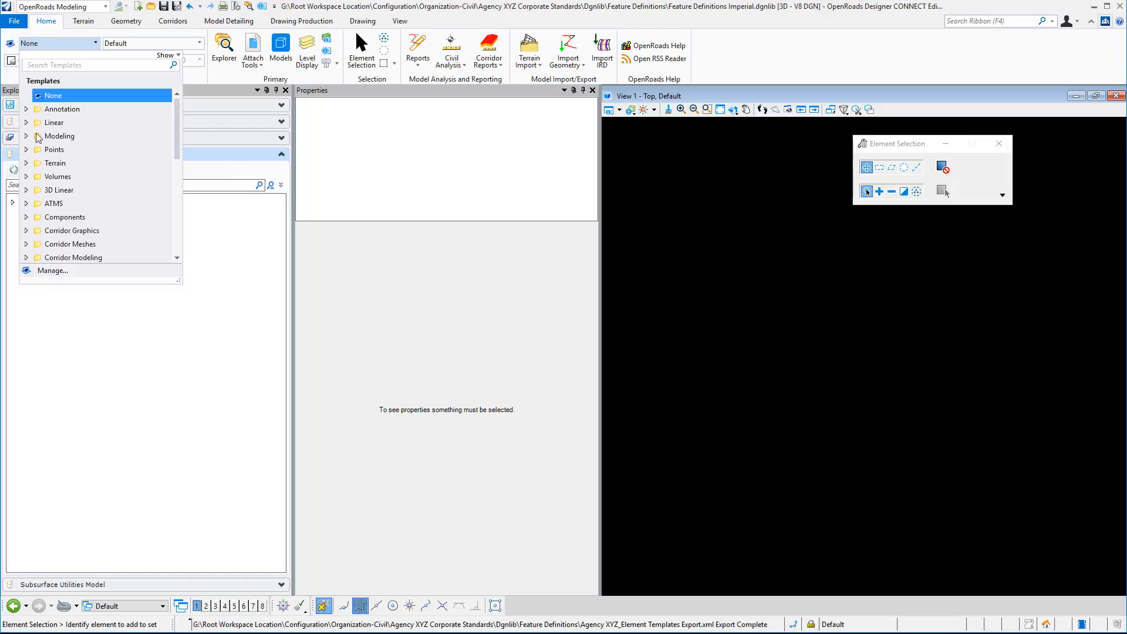
click(33, 273)
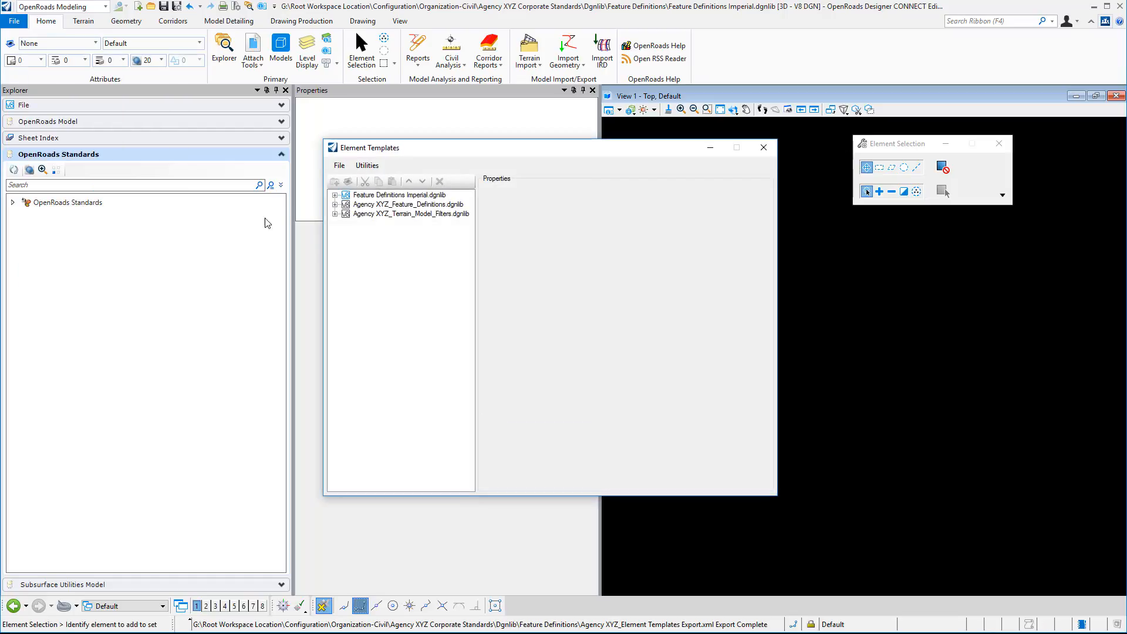
- Export the Imperial library's element templates to Delivered Element Templates Export.xml and close the Element Templates manager
click(340, 165)
mouse_move(364, 192)
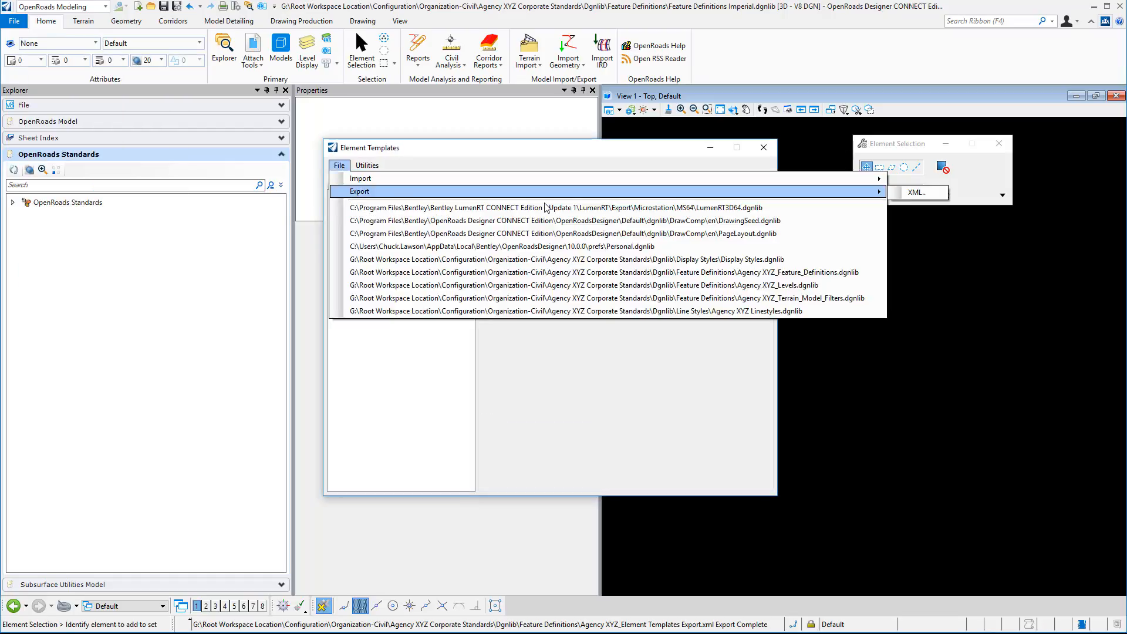
click(897, 194)
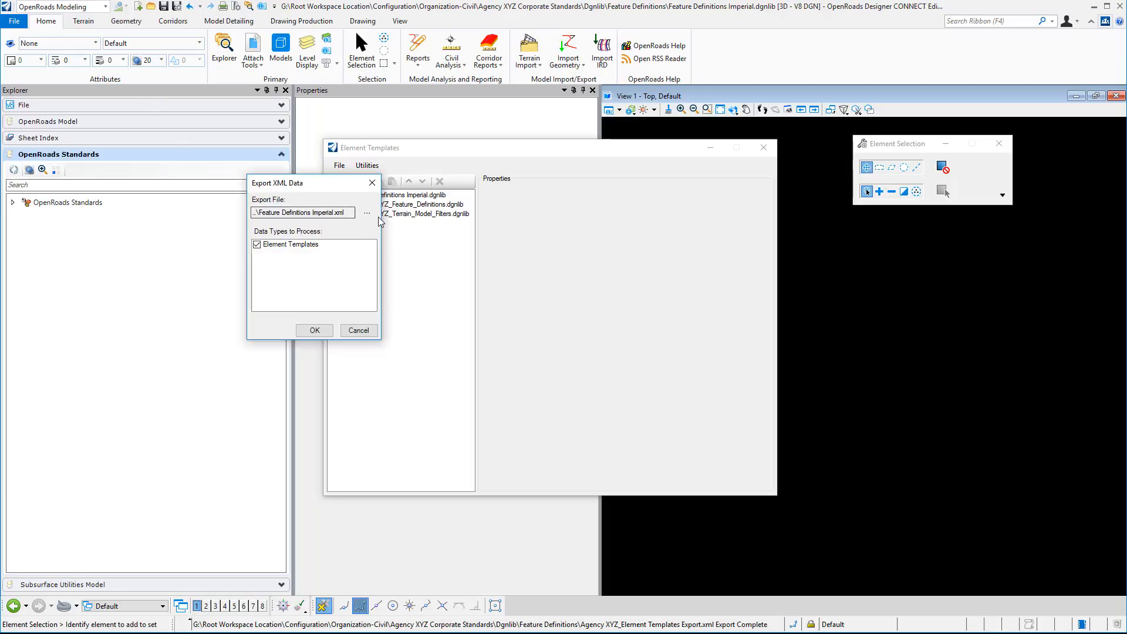
click(367, 214)
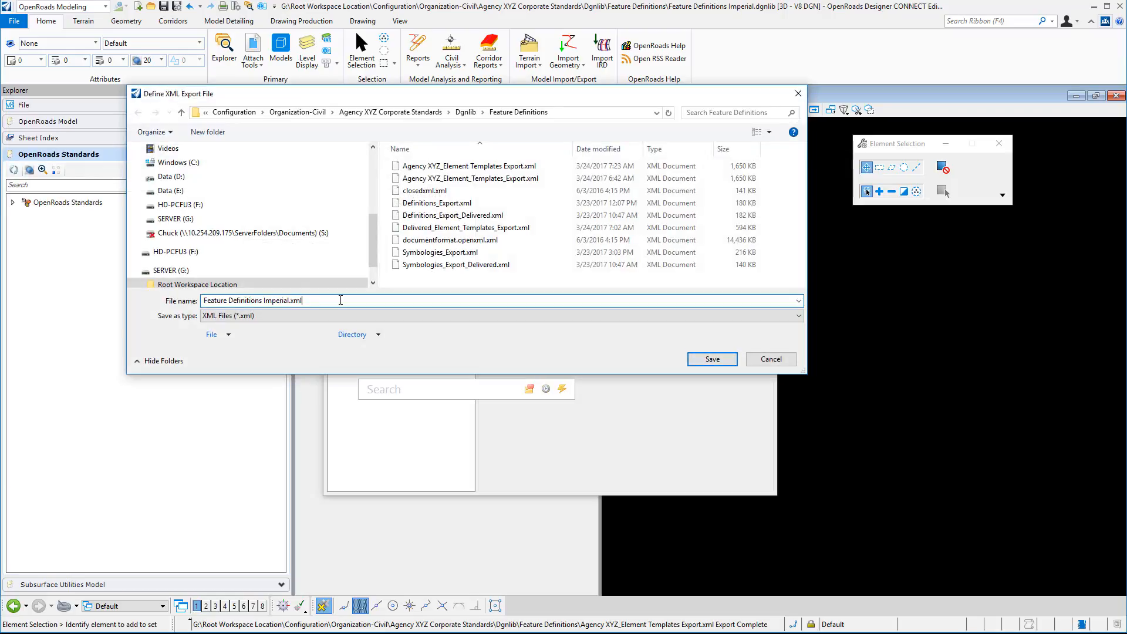
text(Delivered)
key(shift+Right)
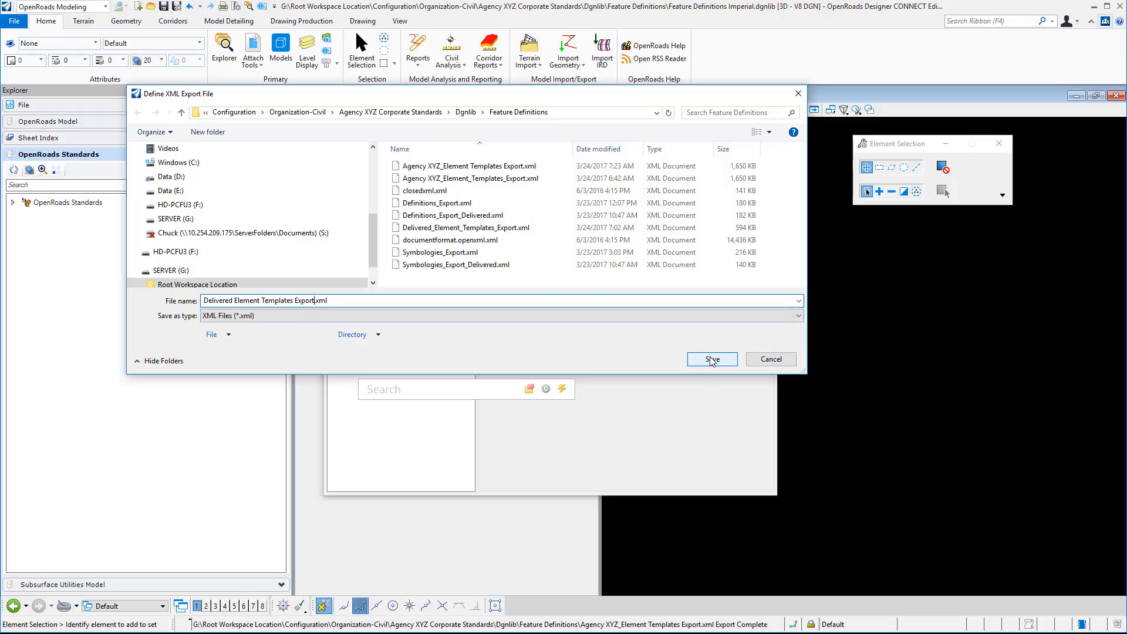
click(711, 360)
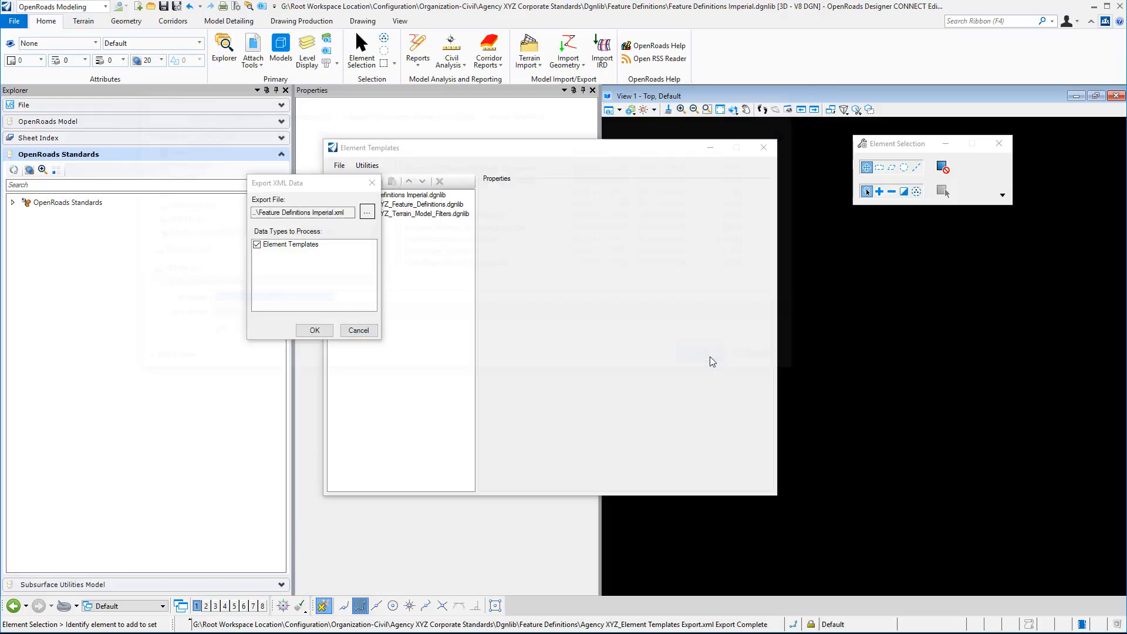
click(315, 330)
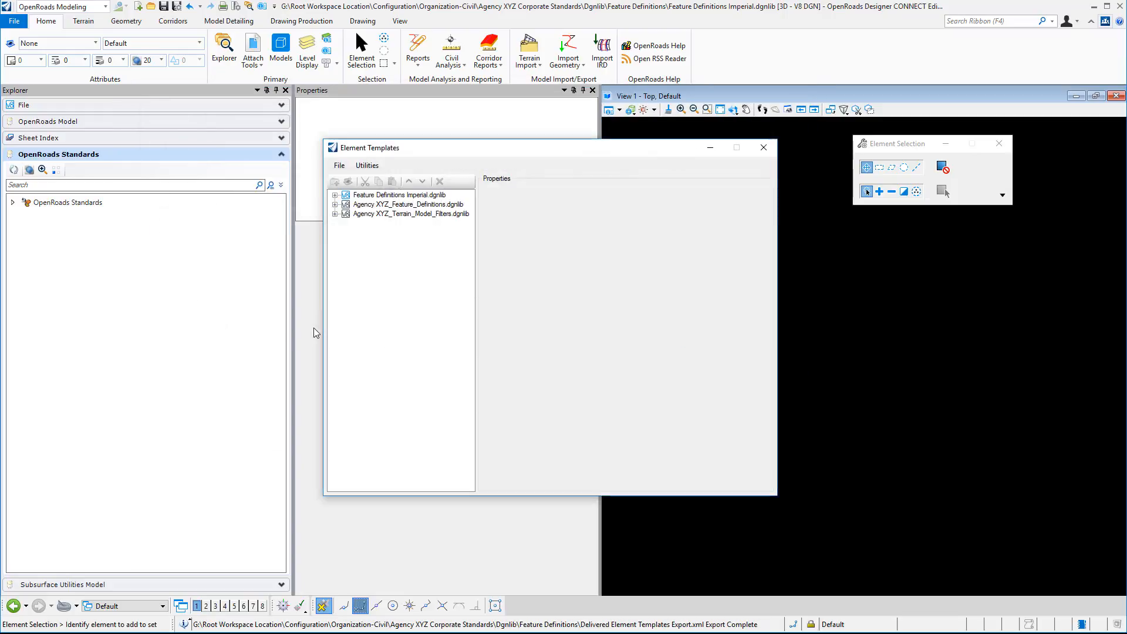
click(764, 147)
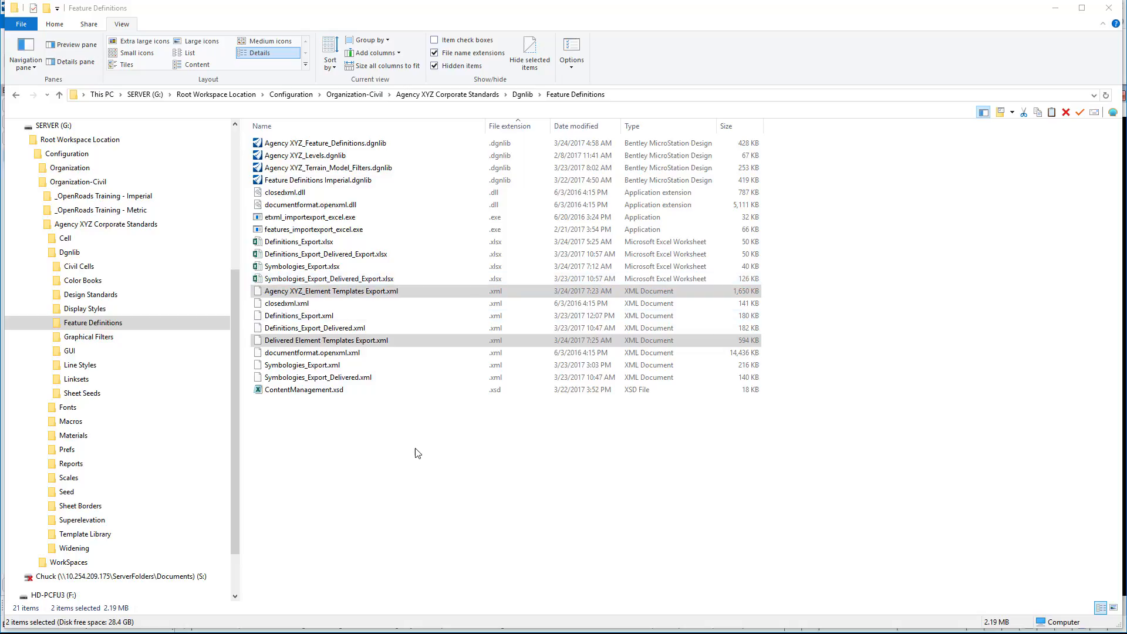
- Run etxml_importexport_excel.exe from File Explorer and load Agency XYZ_Element Templates Export.xml as the element template file
click(413, 423)
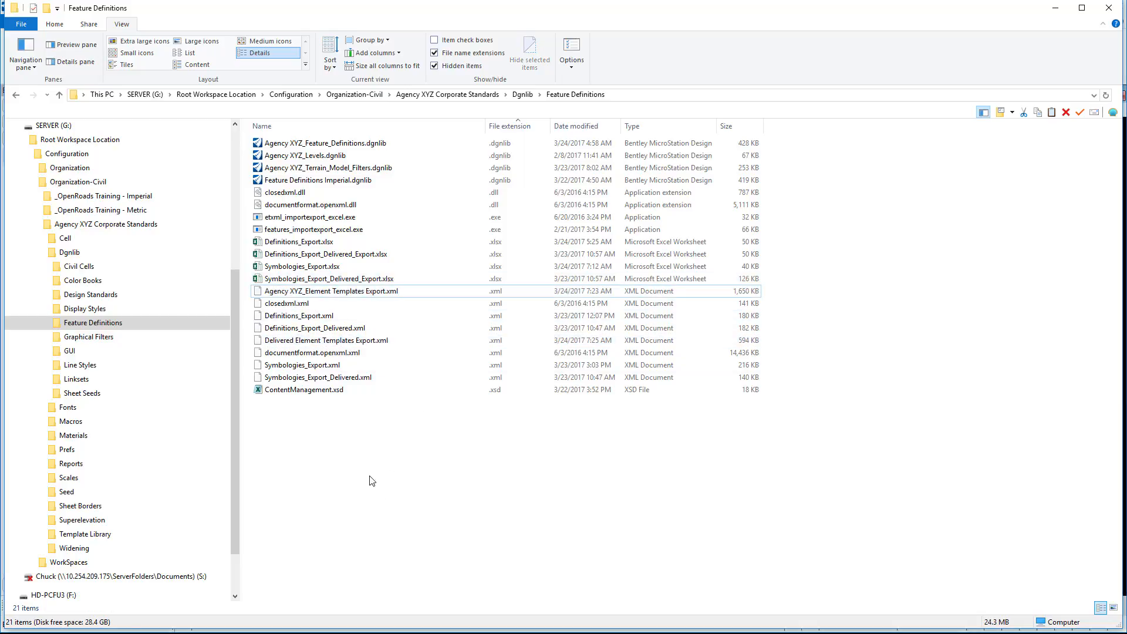
double_click(312, 217)
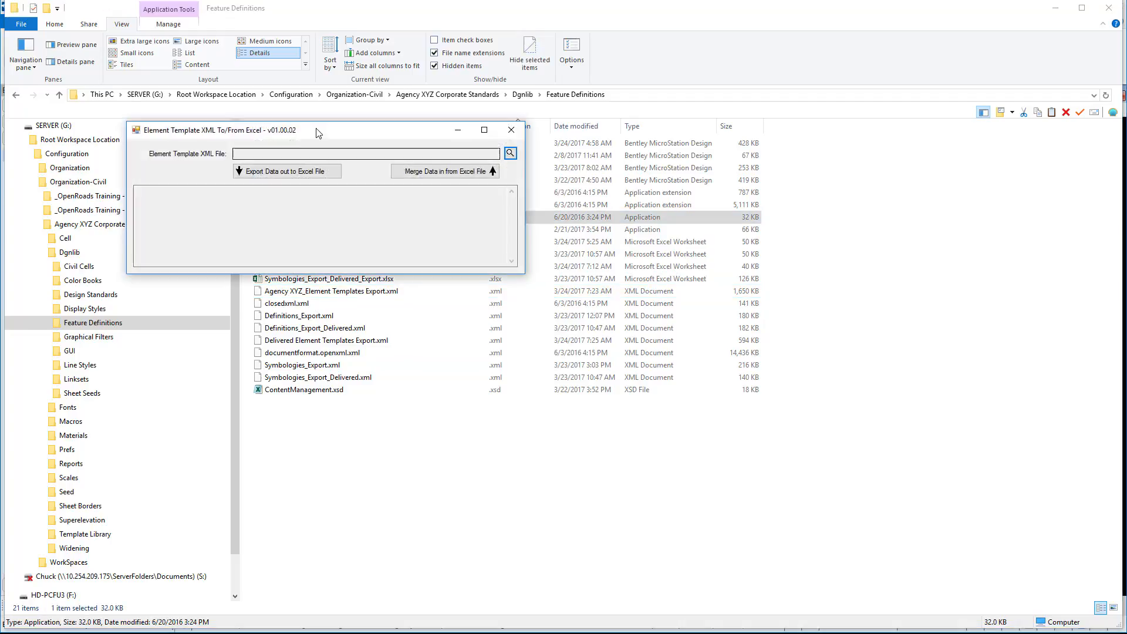
drag(318, 129, 453, 414)
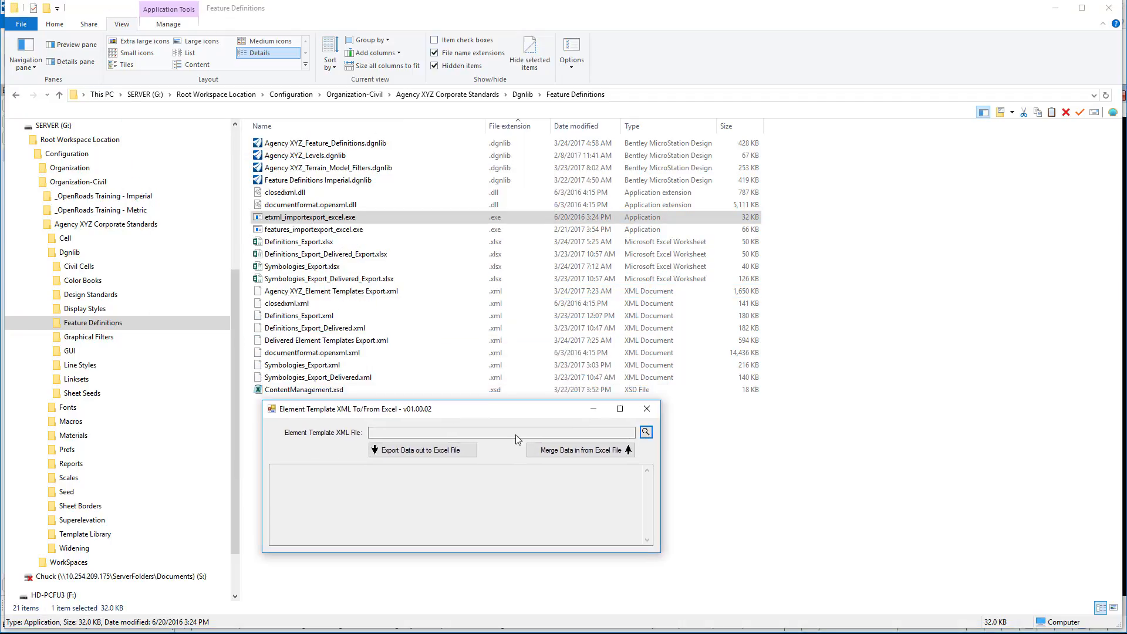
click(644, 434)
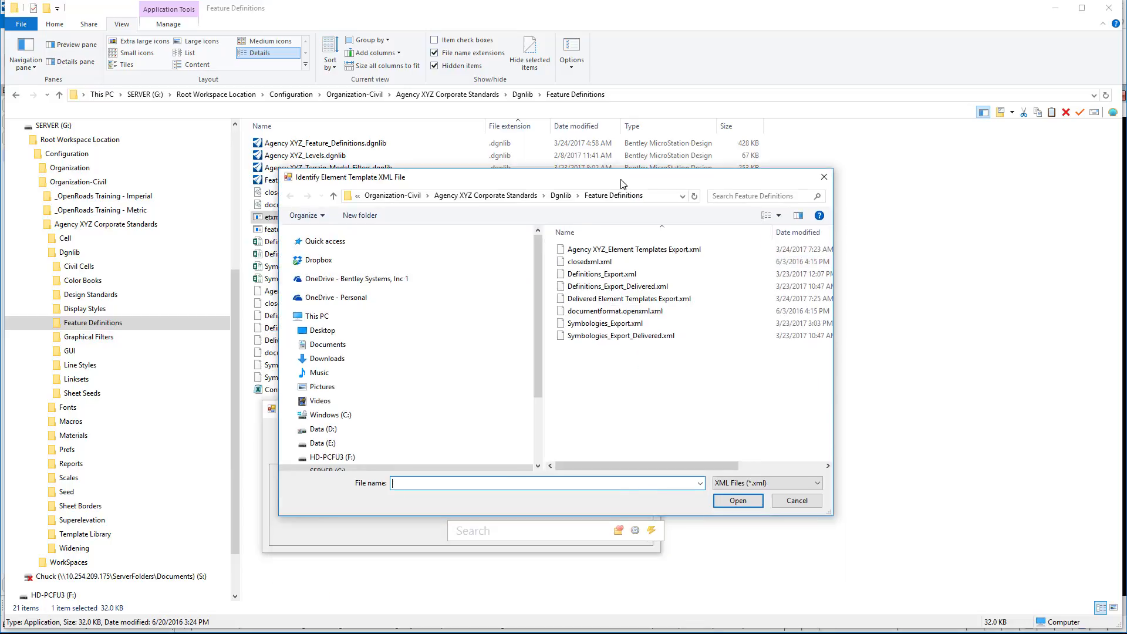
click(622, 252)
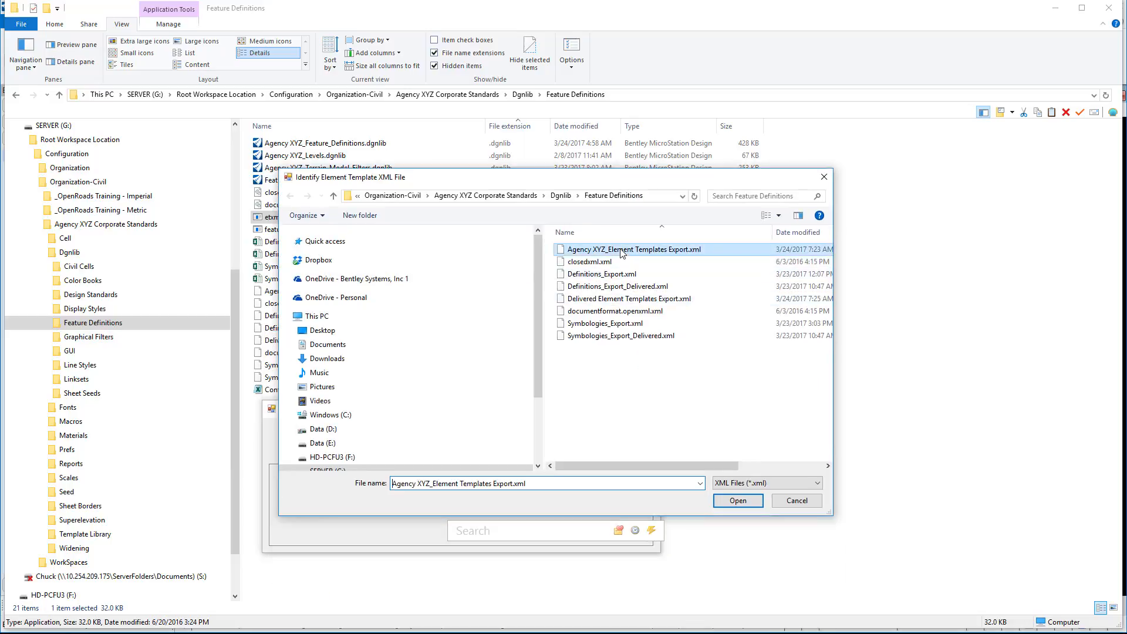
click(738, 501)
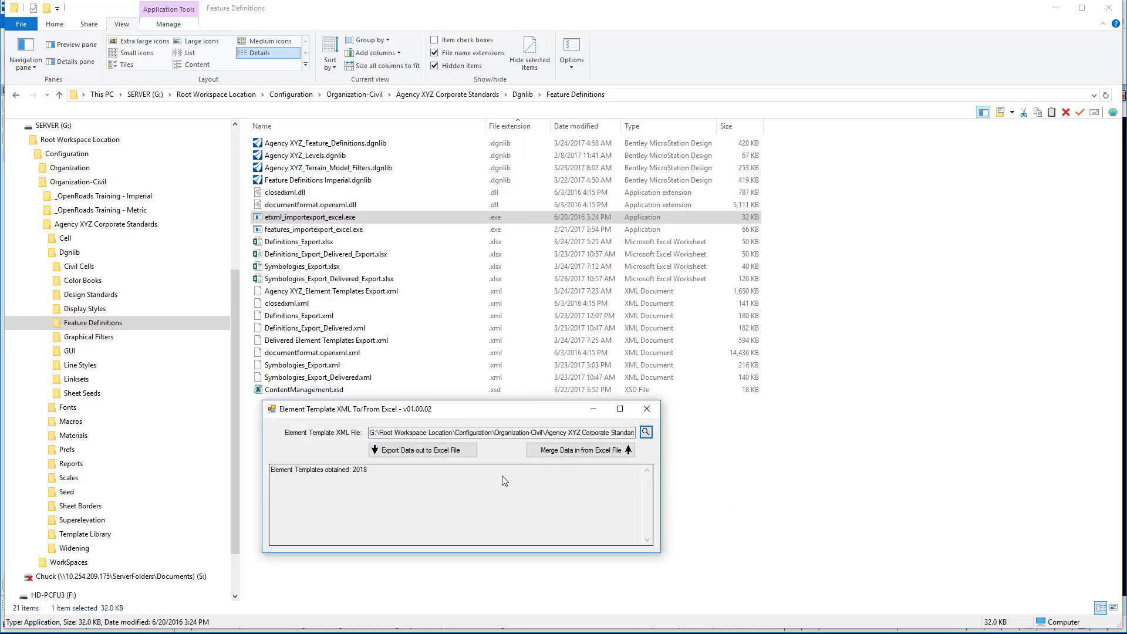
- Export the loaded template data to an Excel file named Agency XYZ_Element Templates Export.xlsx and close the converter
click(421, 451)
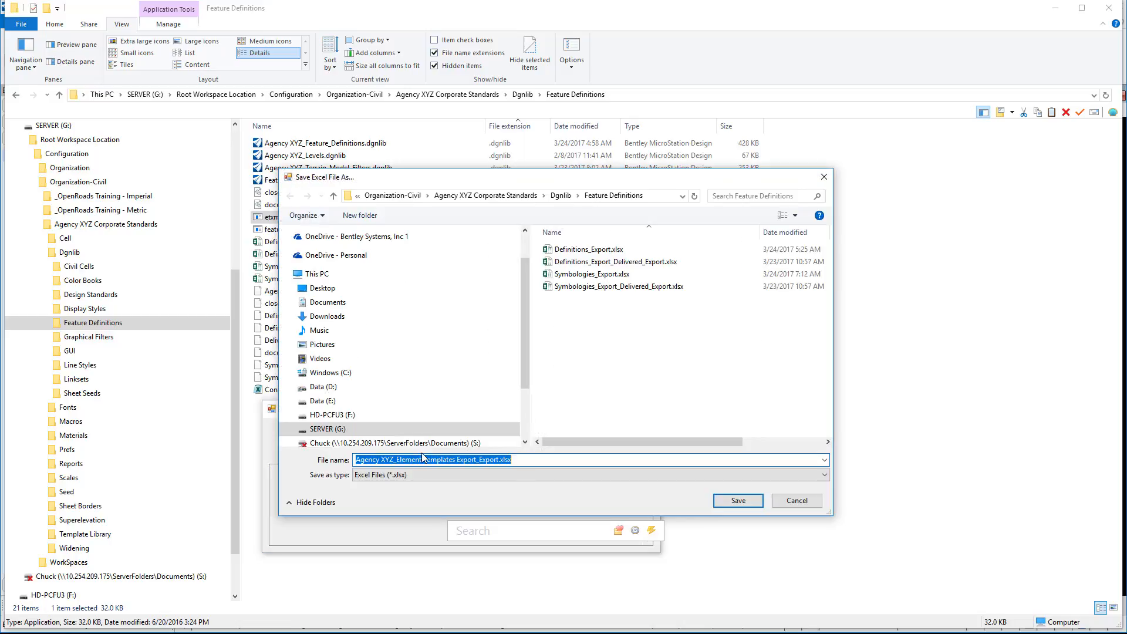
click(509, 460)
key(Left)
key(Left)
key(Left)
key(Left)
key(Left)
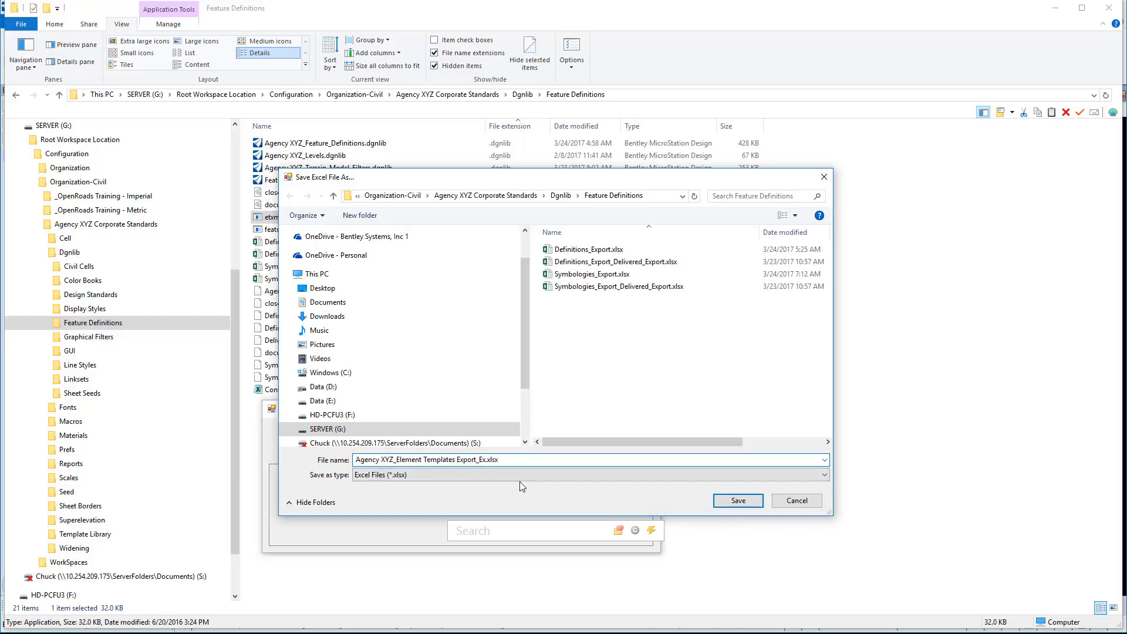
key(BackSpace)
key(BackSpace)
key(BackSpace)
click(738, 501)
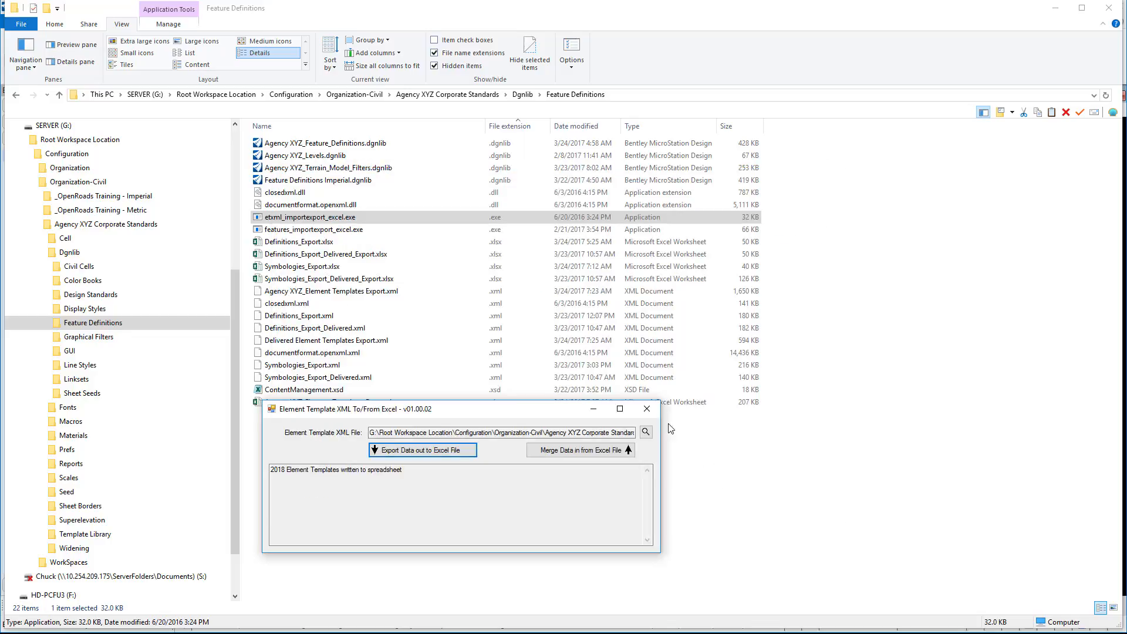
click(647, 409)
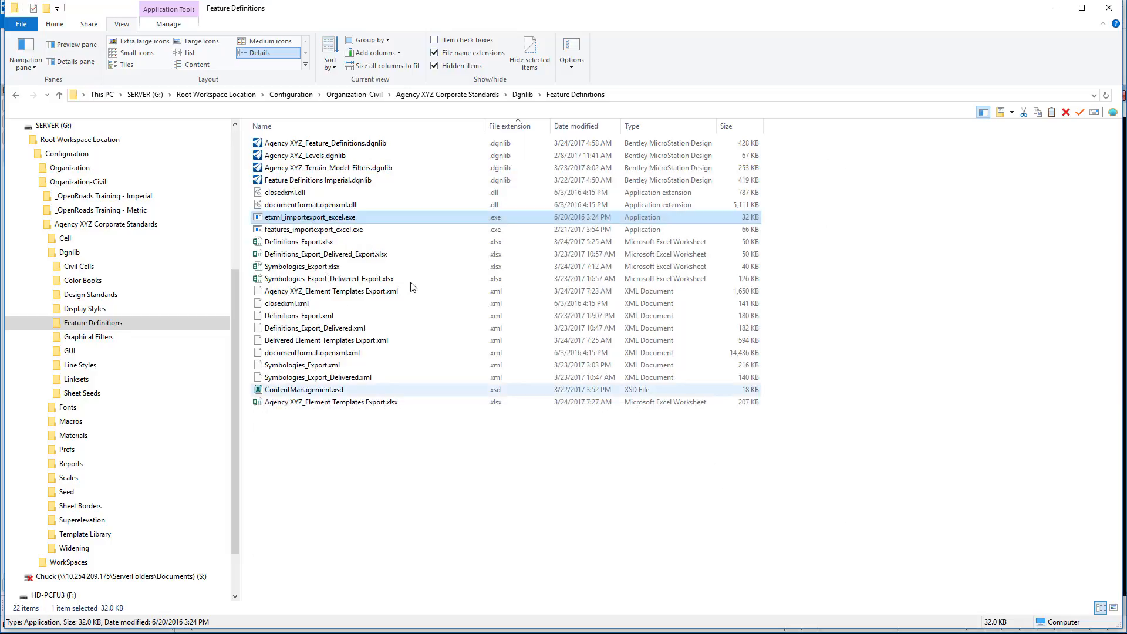
- Run etxml_importexport_excel.exe again and load Delivered Element Templates Export.xml as the element template file
double_click(352, 218)
click(520, 169)
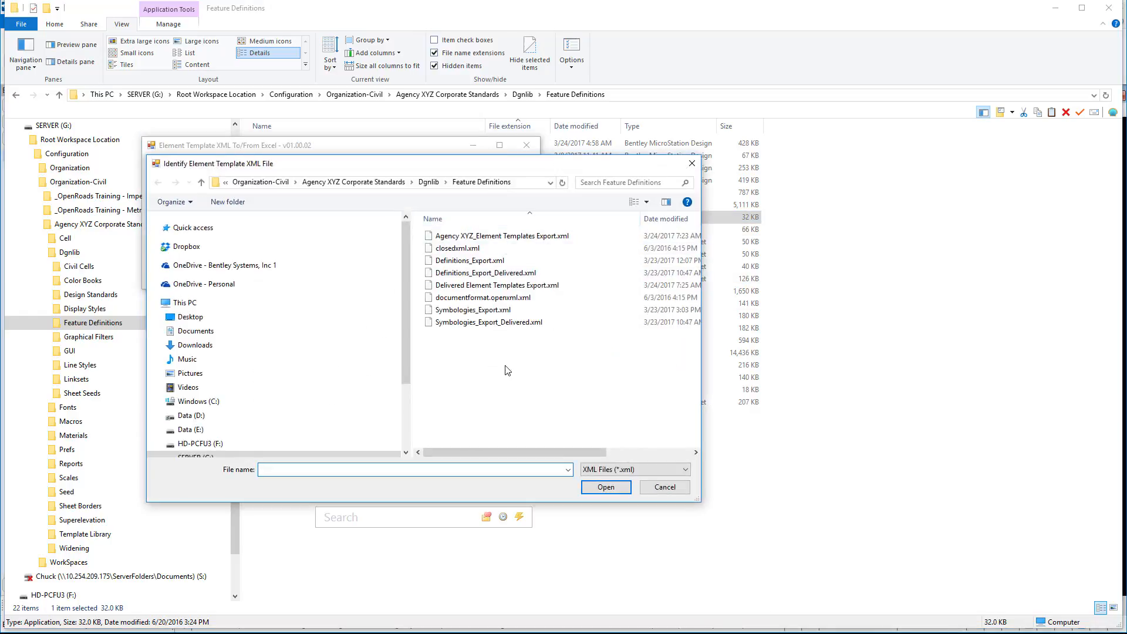
click(517, 285)
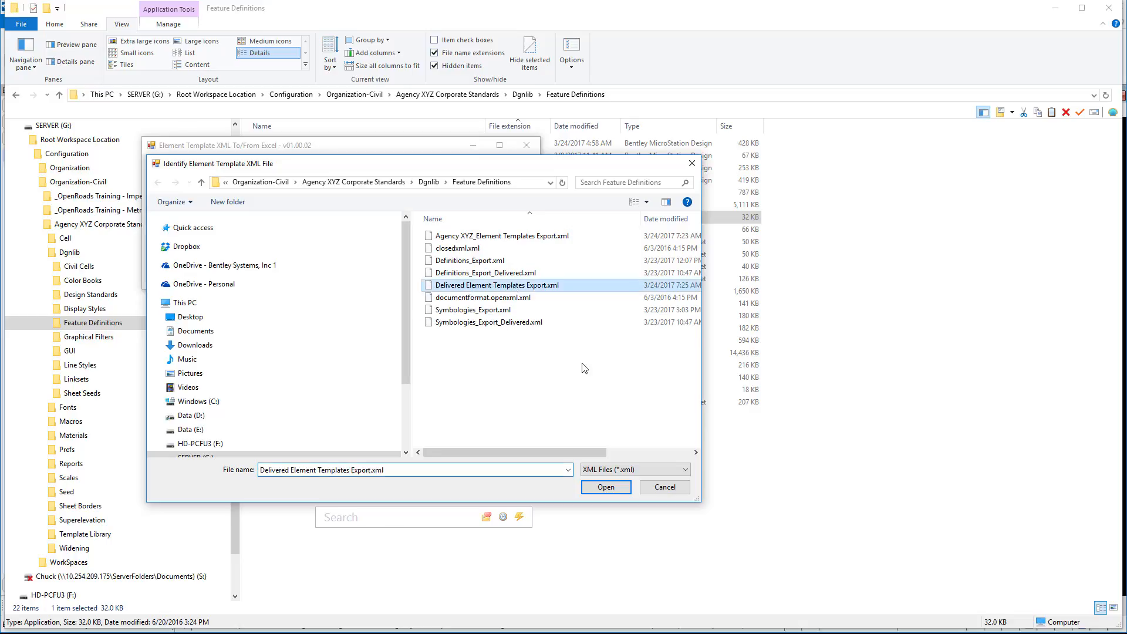
click(605, 488)
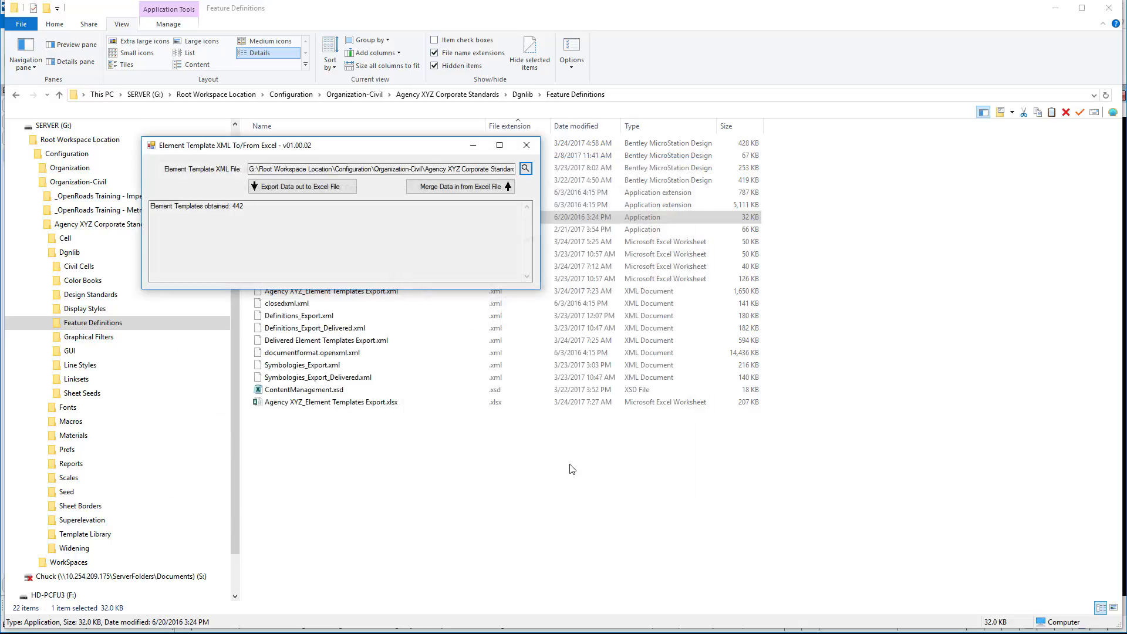
- Export the delivered template data to an Excel file named Delivered Element Templates Export.xlsx and close the converter
click(335, 188)
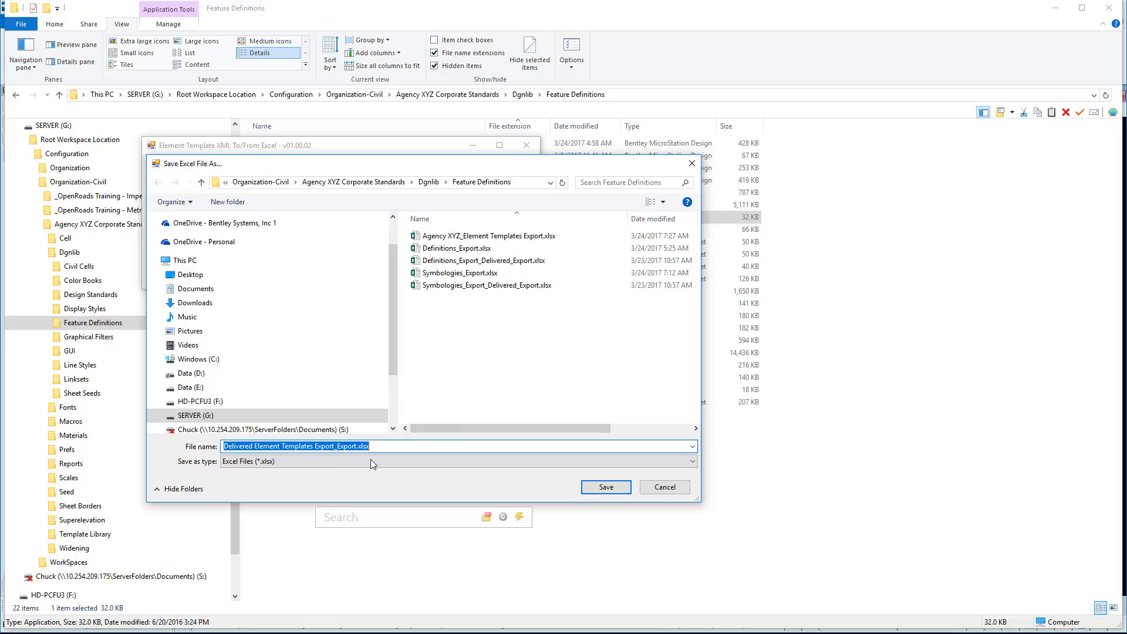
click(359, 446)
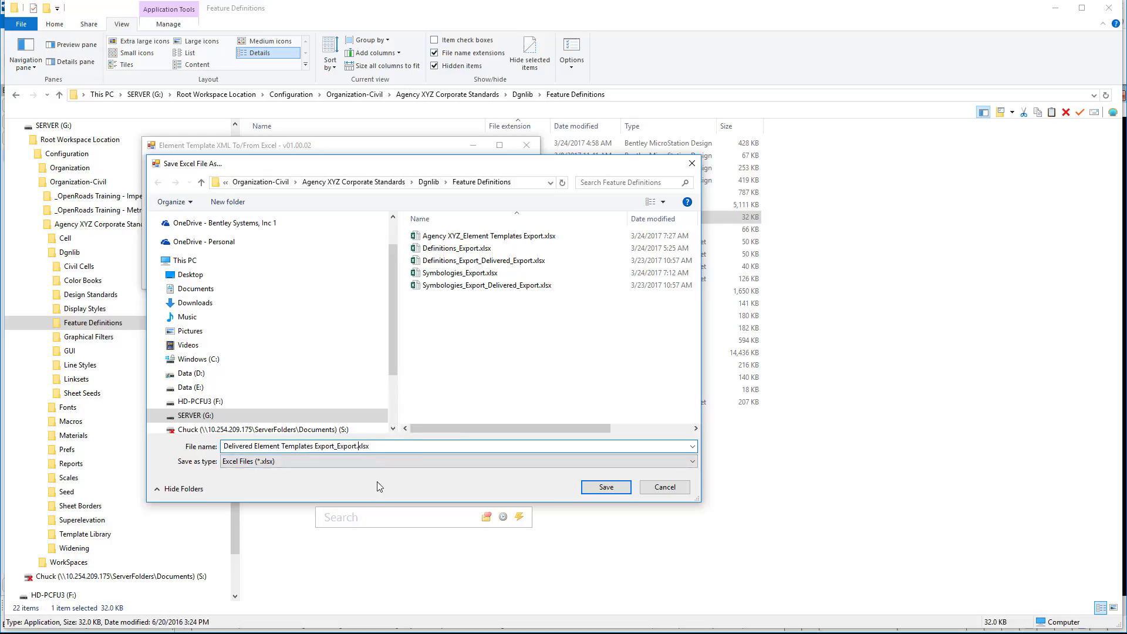
key(BackSpace)
key(BackSpace)
key(BackSpace)
key(BackSpace)
key(BackSpace)
key(BackSpace)
key(BackSpace)
click(606, 488)
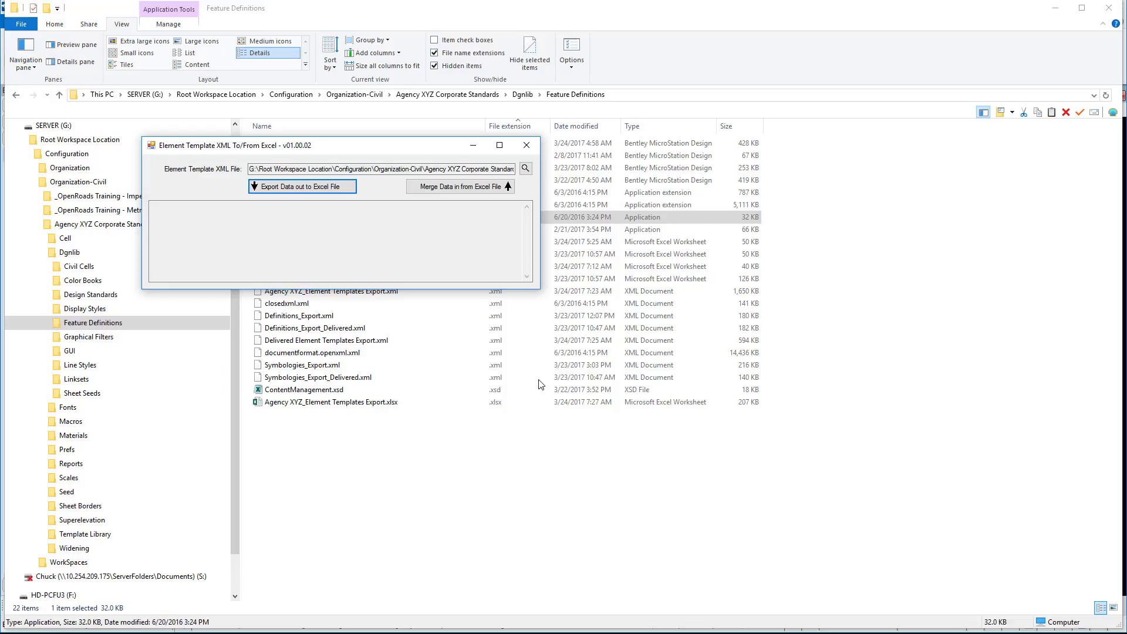
click(527, 145)
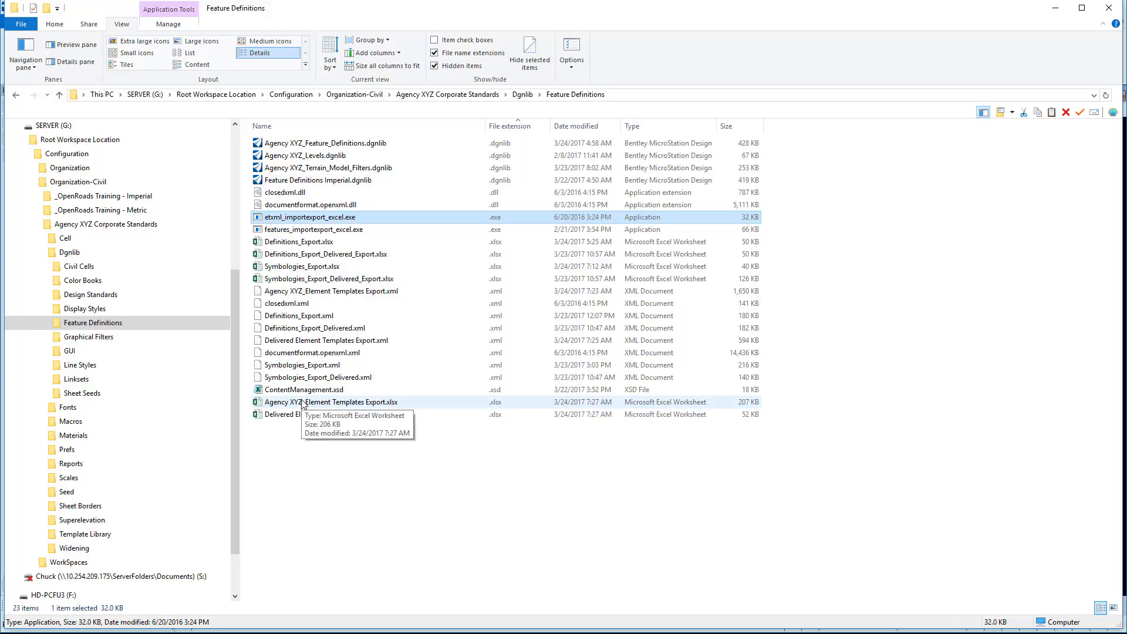
- Open Agency XYZ_Element Templates Export.xlsx and review its column headings from Template Path through Weight
click(300, 478)
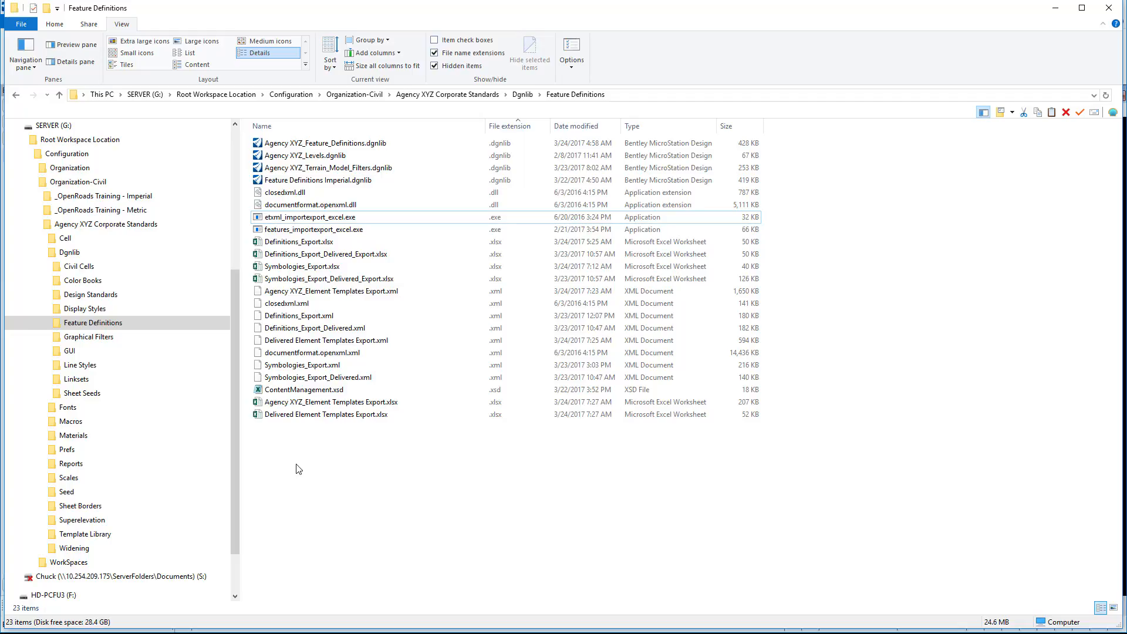
double_click(300, 403)
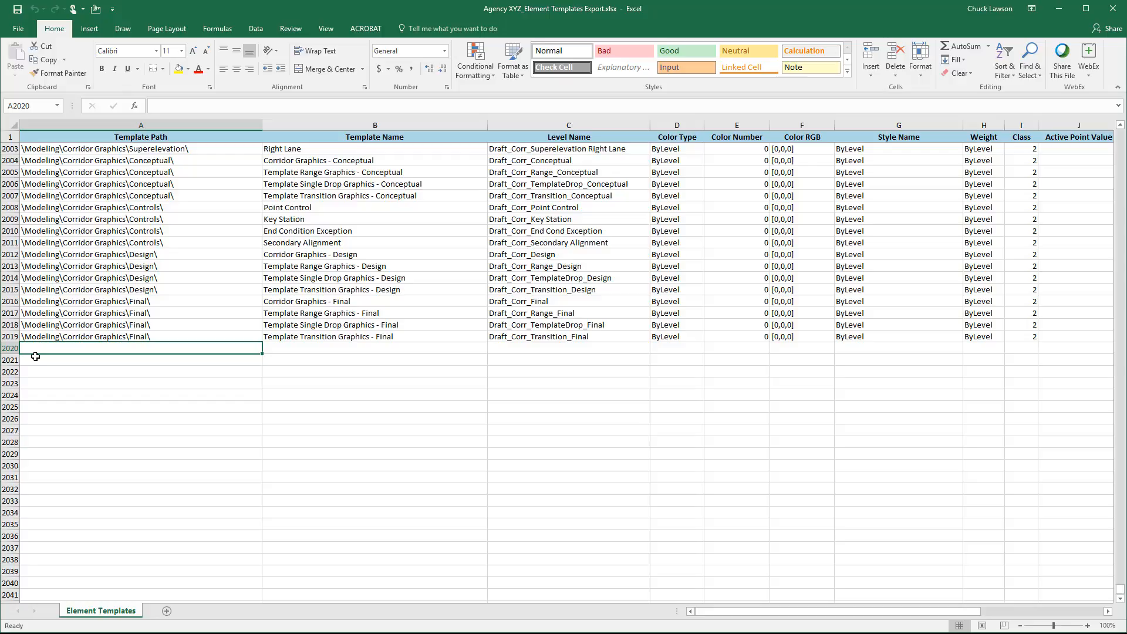
click(216, 136)
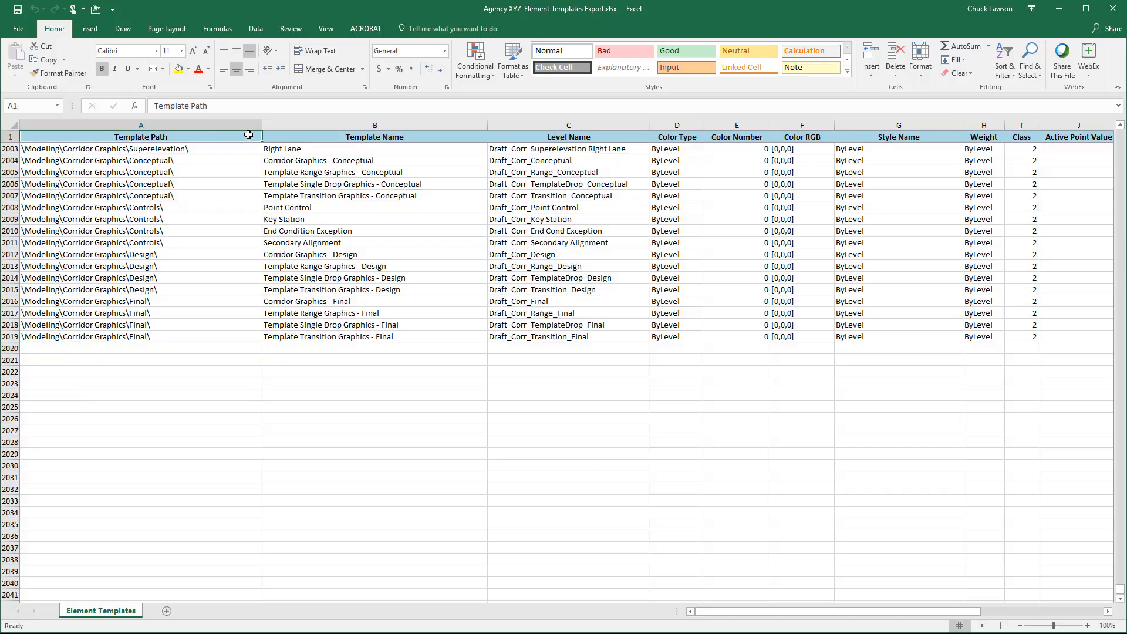
click(390, 139)
click(546, 142)
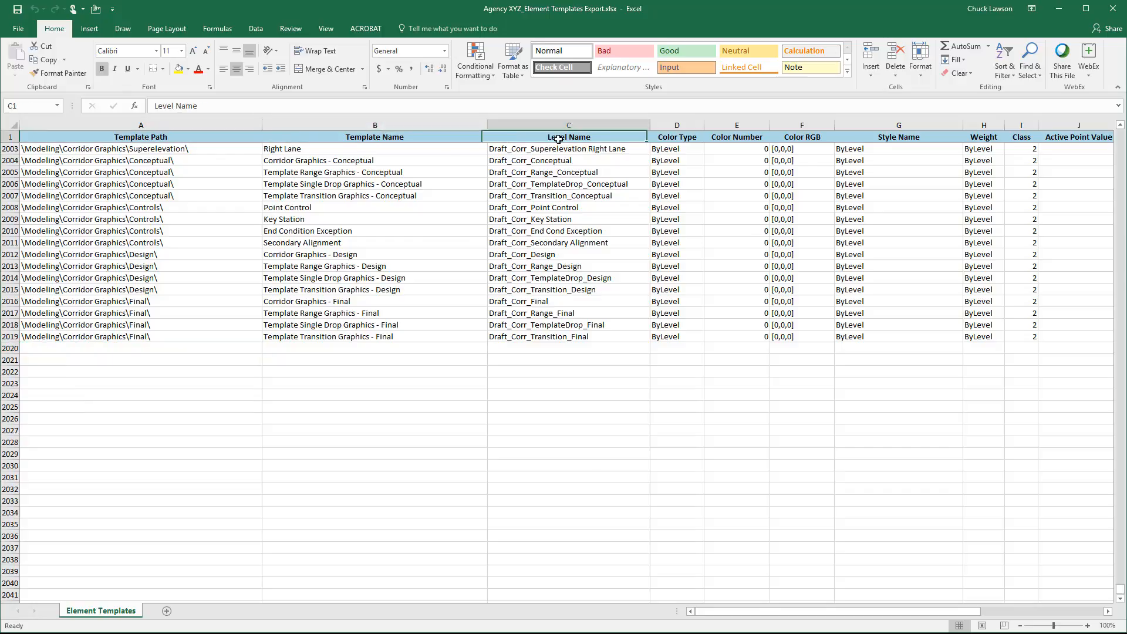
key(Right)
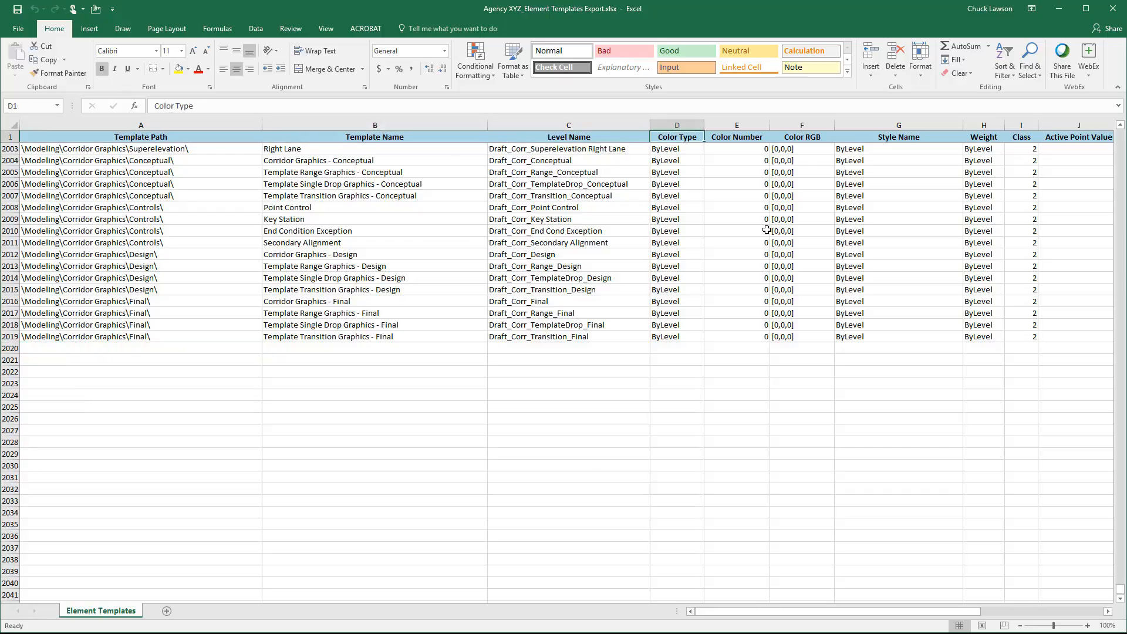
key(Right)
key(Left)
key(Right)
key(Right)
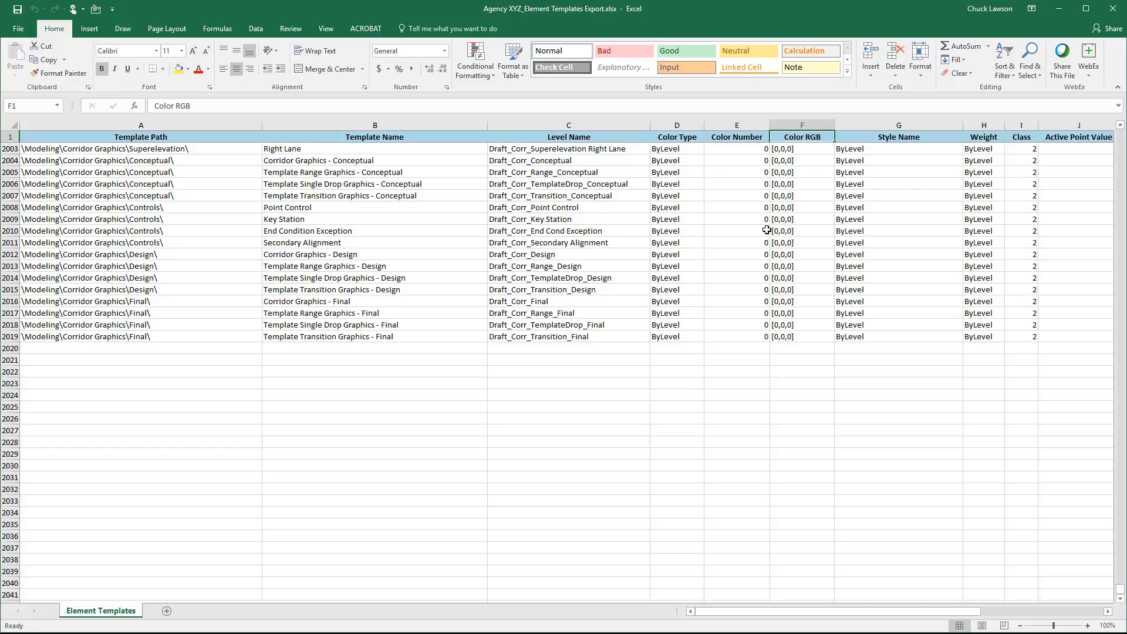
key(Right)
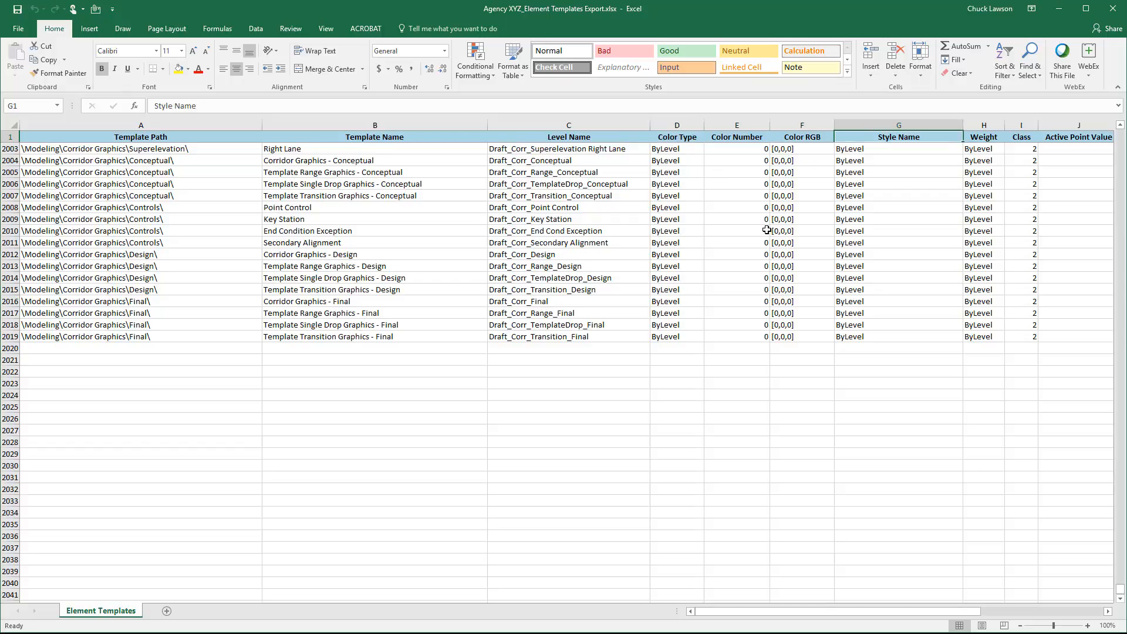
key(Right)
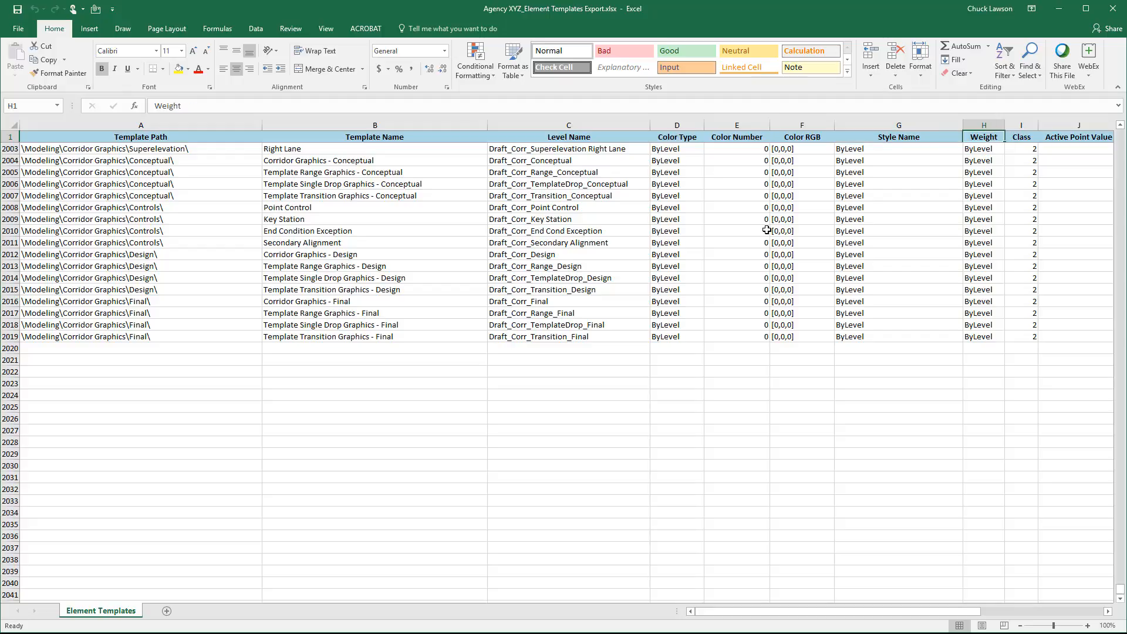
- Review the remaining column headings in the header row, from Class through Material Type
key(Right)
key(Right)
key(Left)
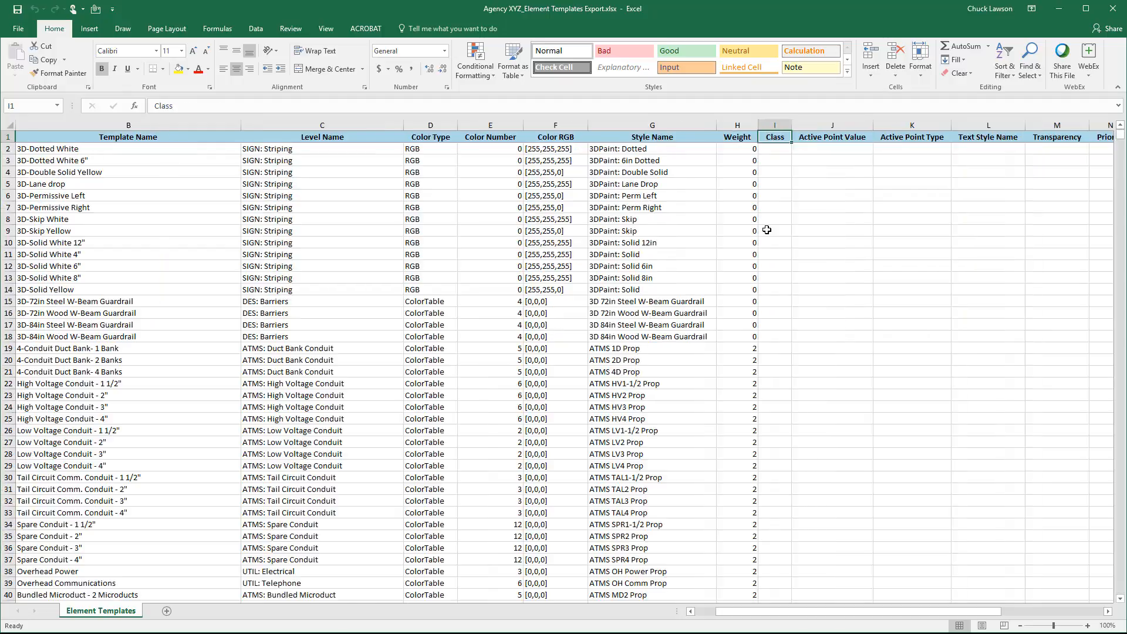
key(Right)
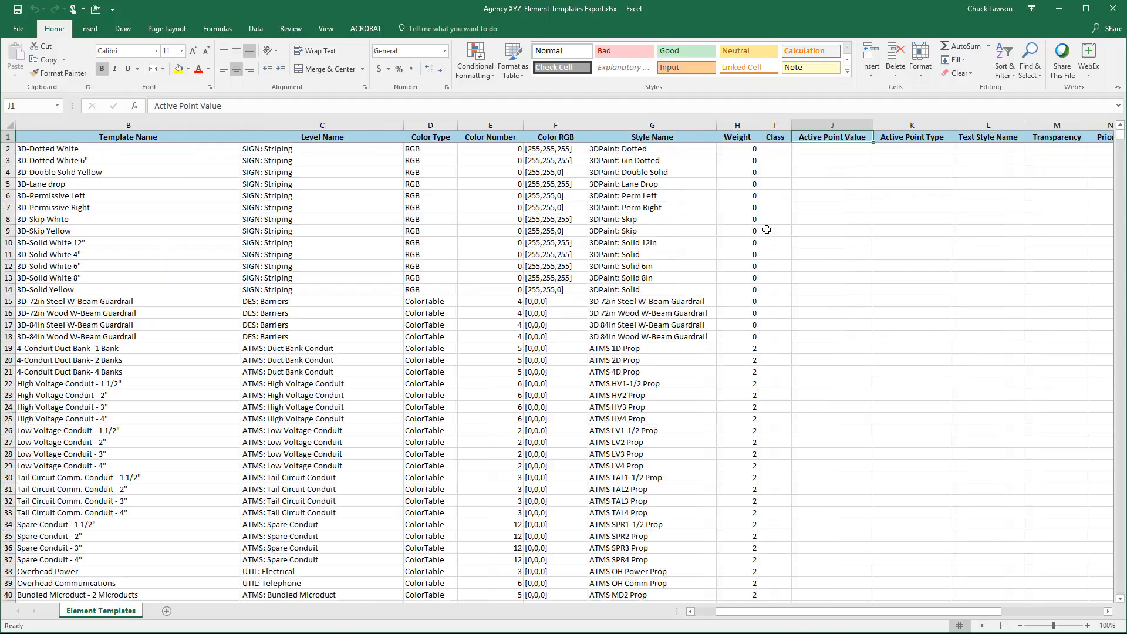
key(Right)
key(Right)
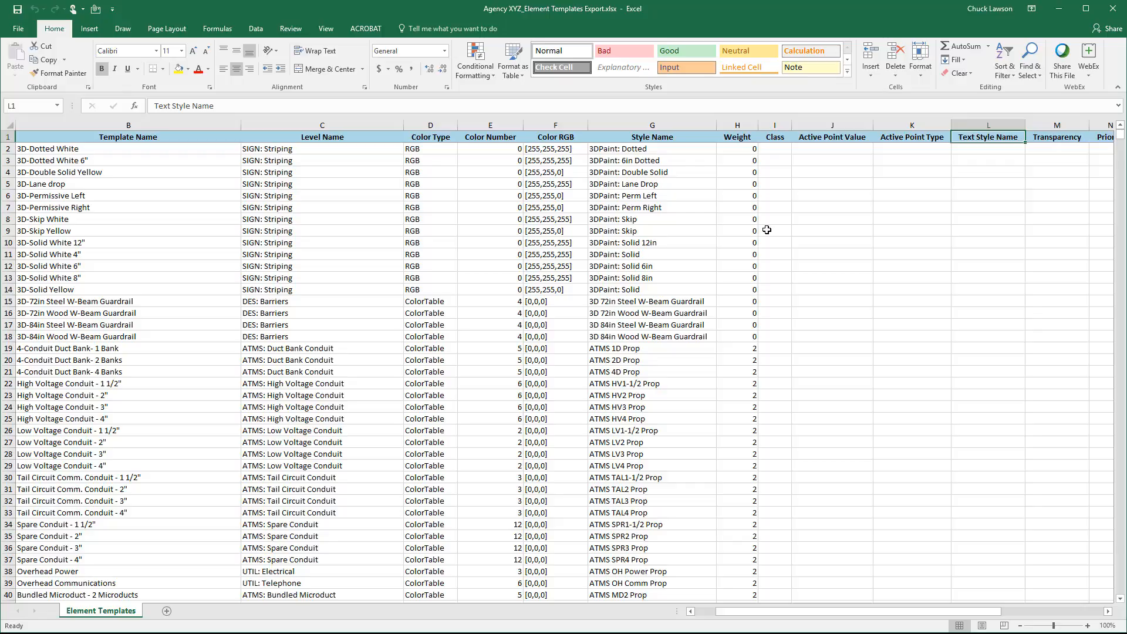
key(Right)
key(Right)
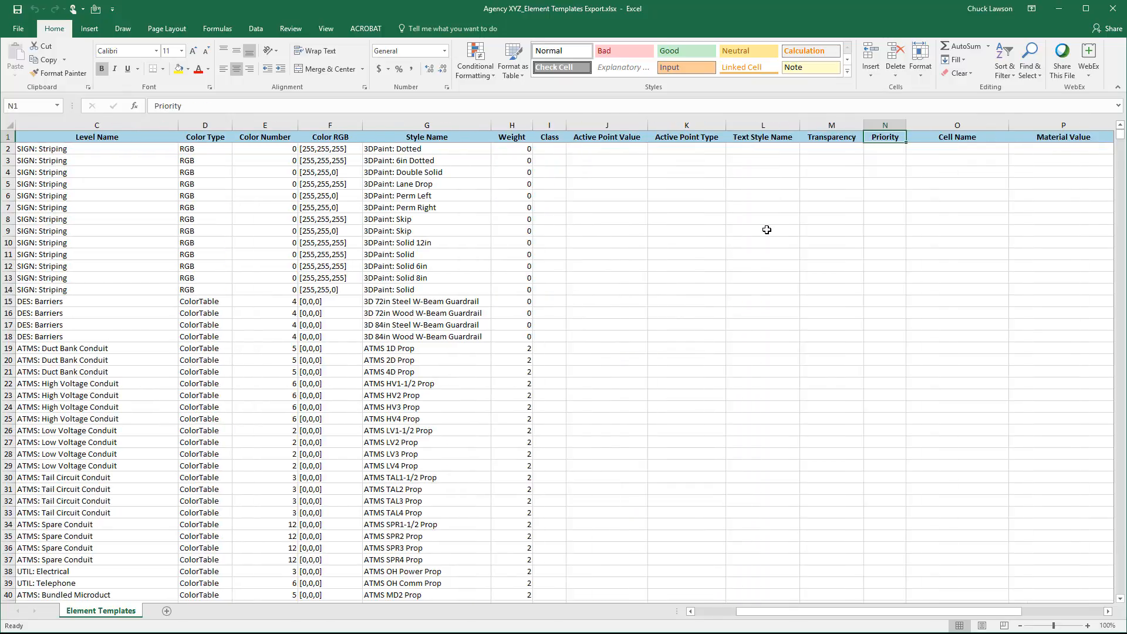
key(Right)
key(Right)
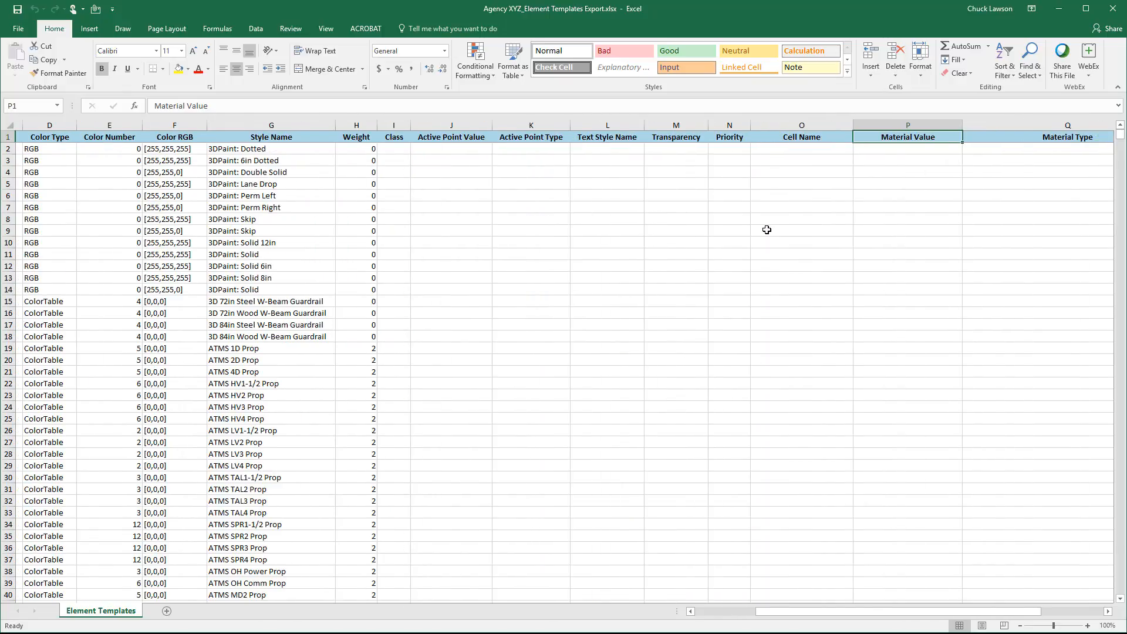
key(Right)
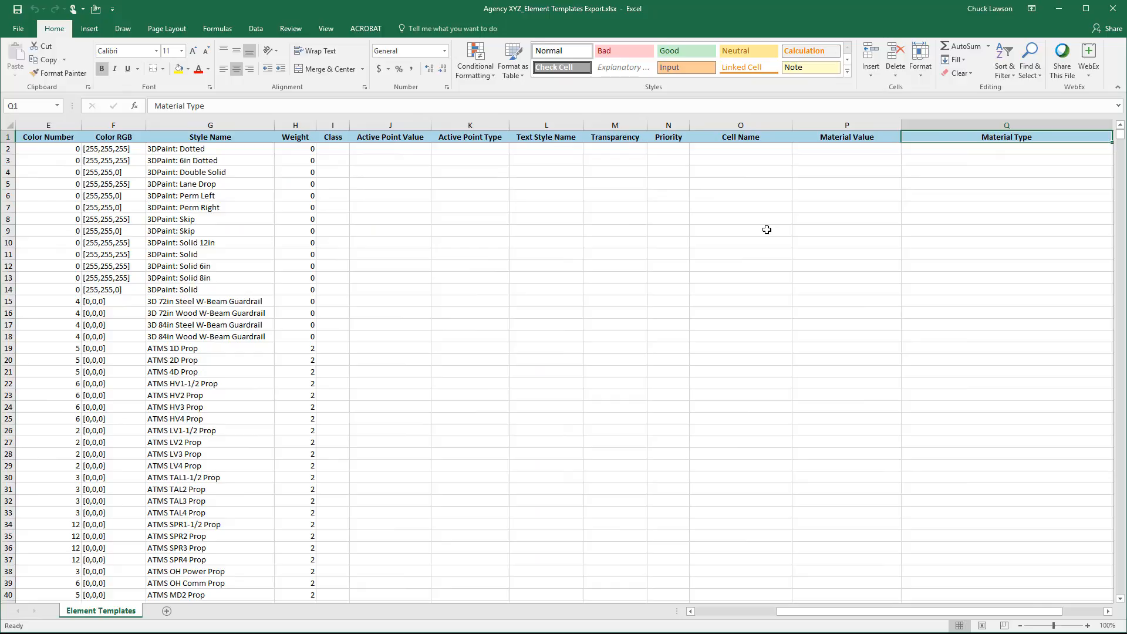
key(Right)
key(Left)
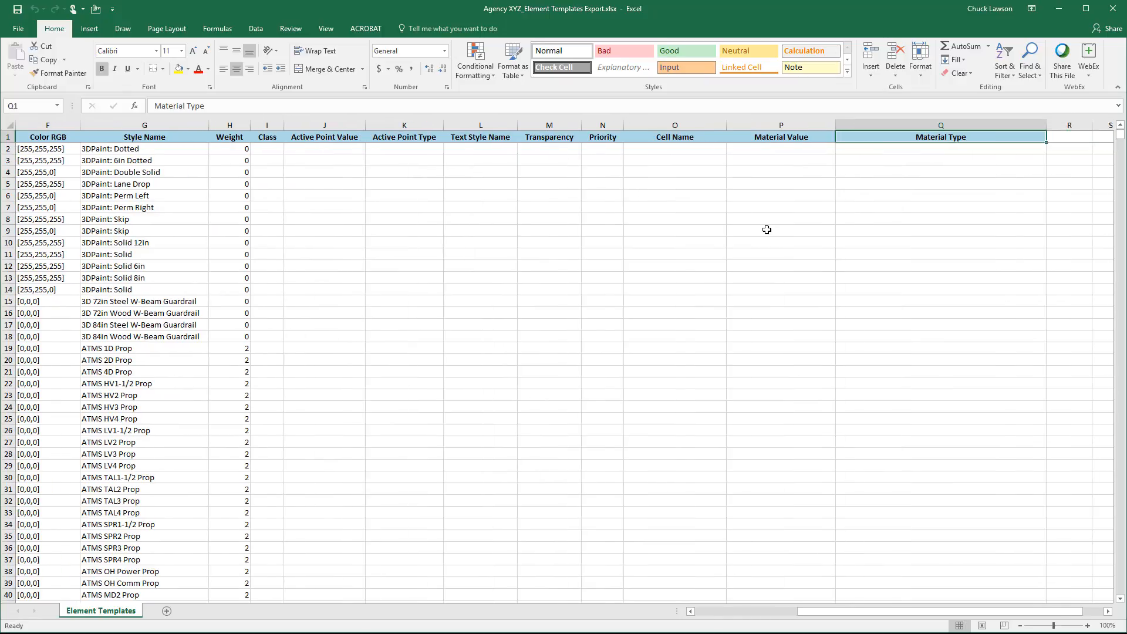
- Paste the copied Modeling template rows for corridor contours, graphics and meshes below the existing agency templates, starting at cell A2021
key(ctrl+Home)
key(Page_Down)
key(Page_Down)
key(Page_Down)
key(Page_Down)
key(Page_Down)
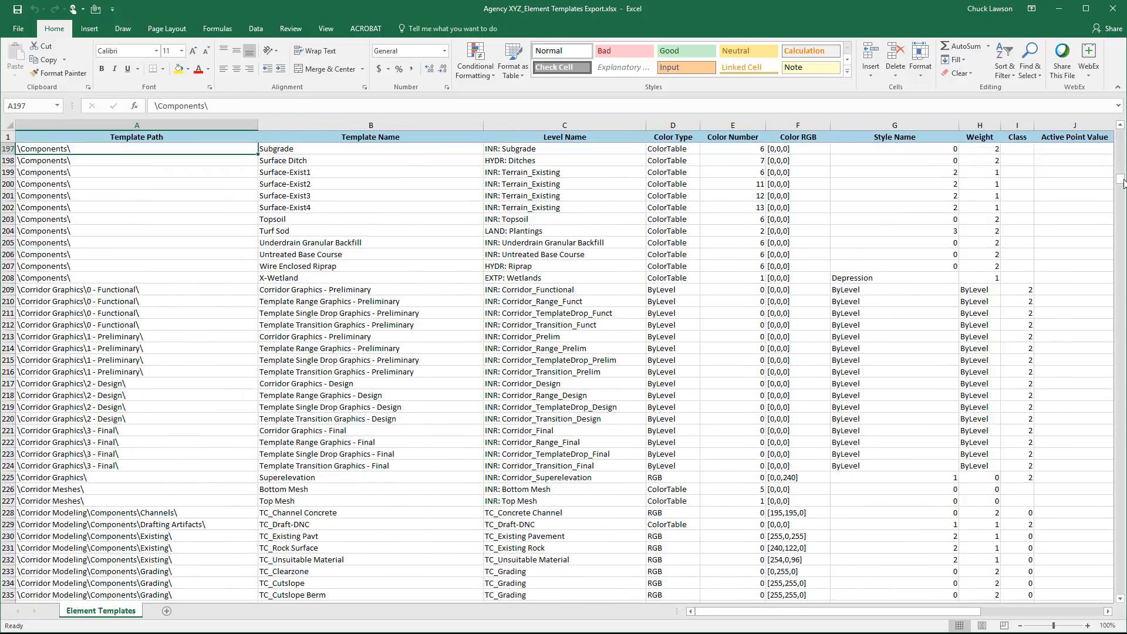
drag(1120, 179, 1073, 593)
scroll(278, 574, down, 3)
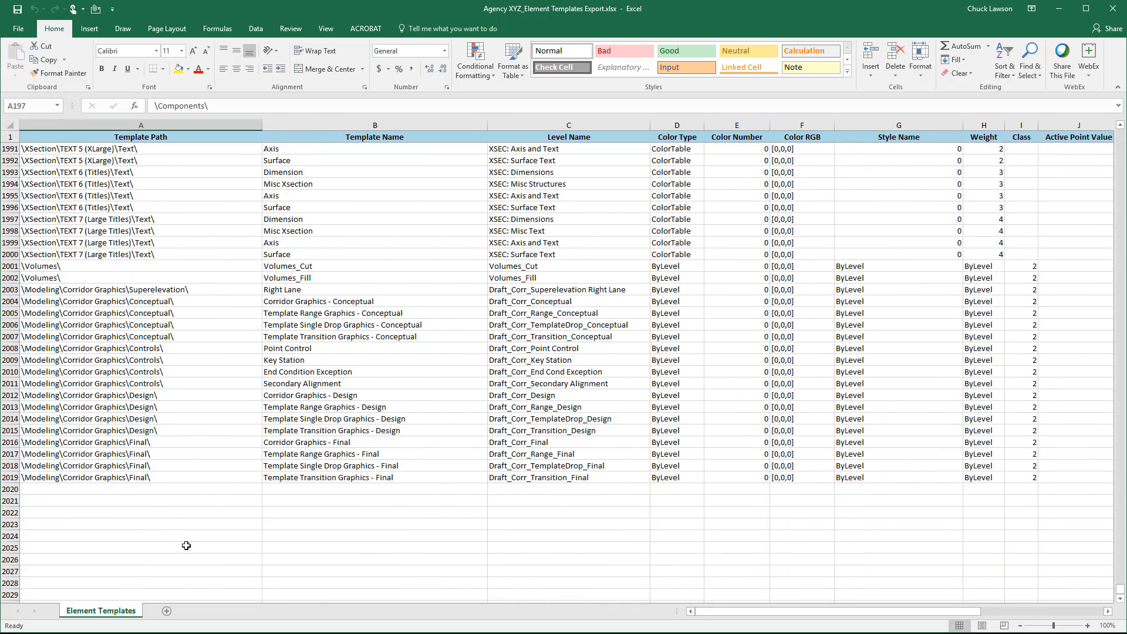
click(29, 501)
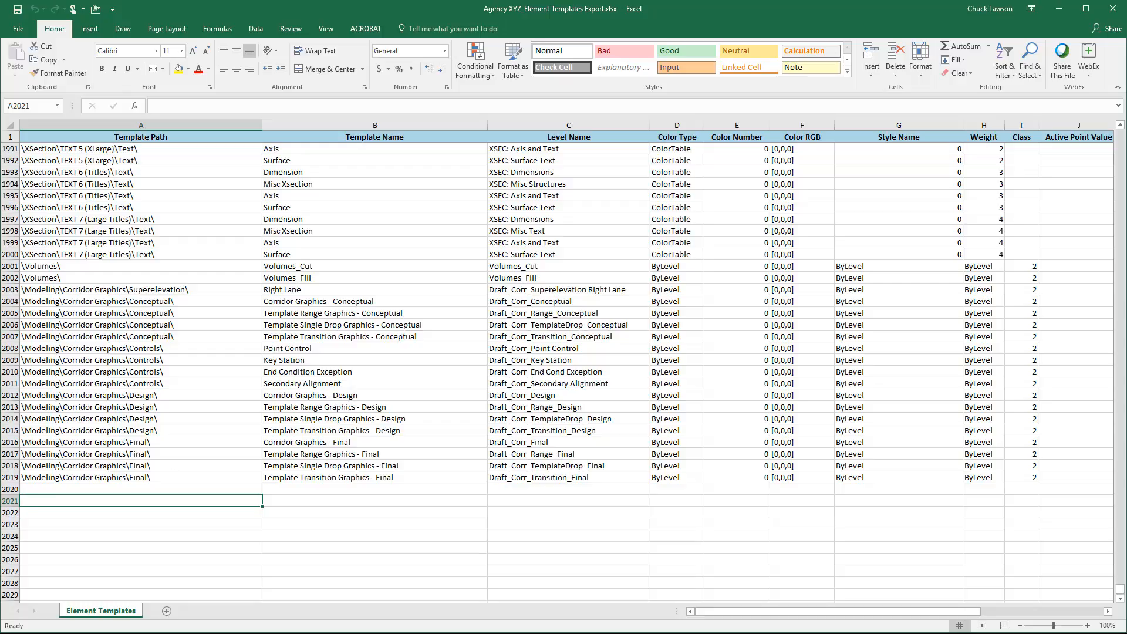
key(ctrl+v)
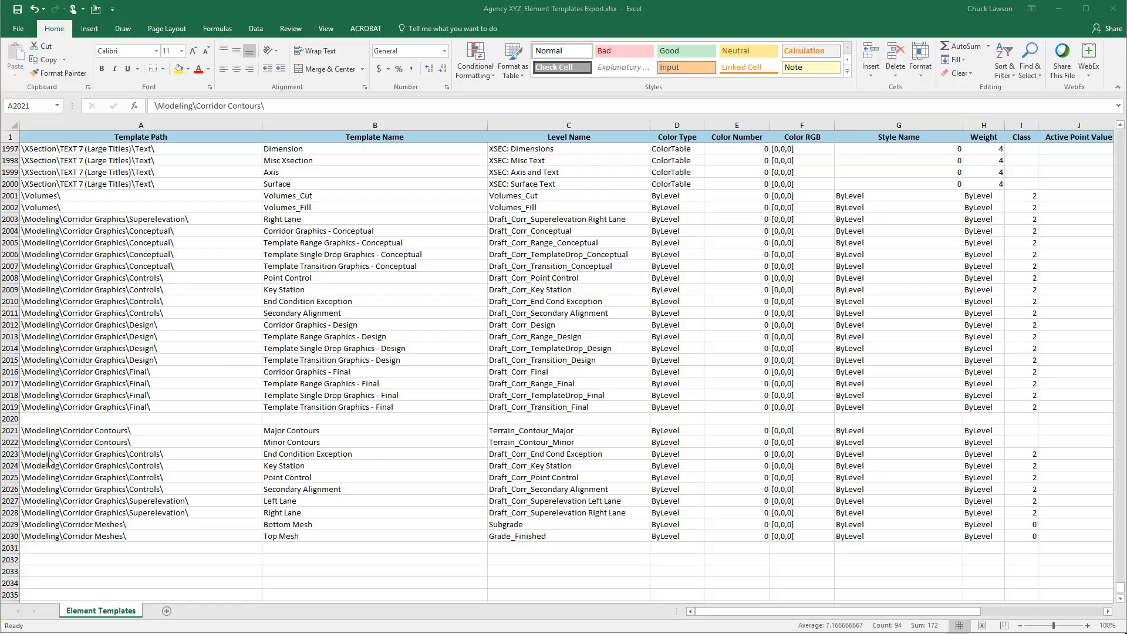
- Check the pasted rows and their Level Name entries in C2021:C2030, and close the workbook
key(shift+space)
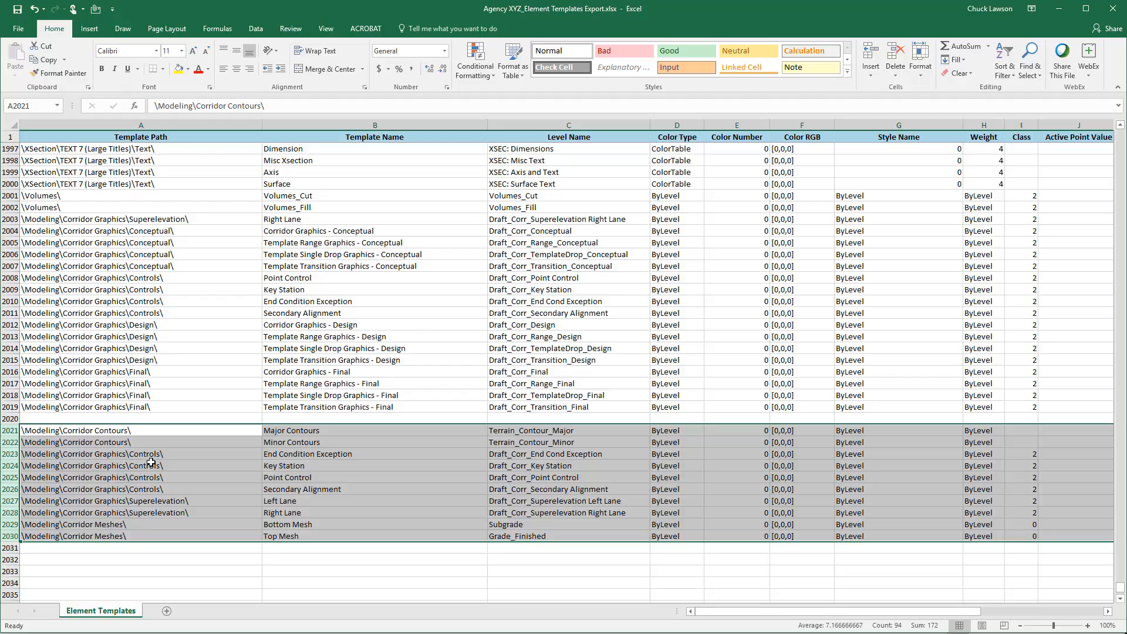
click(210, 430)
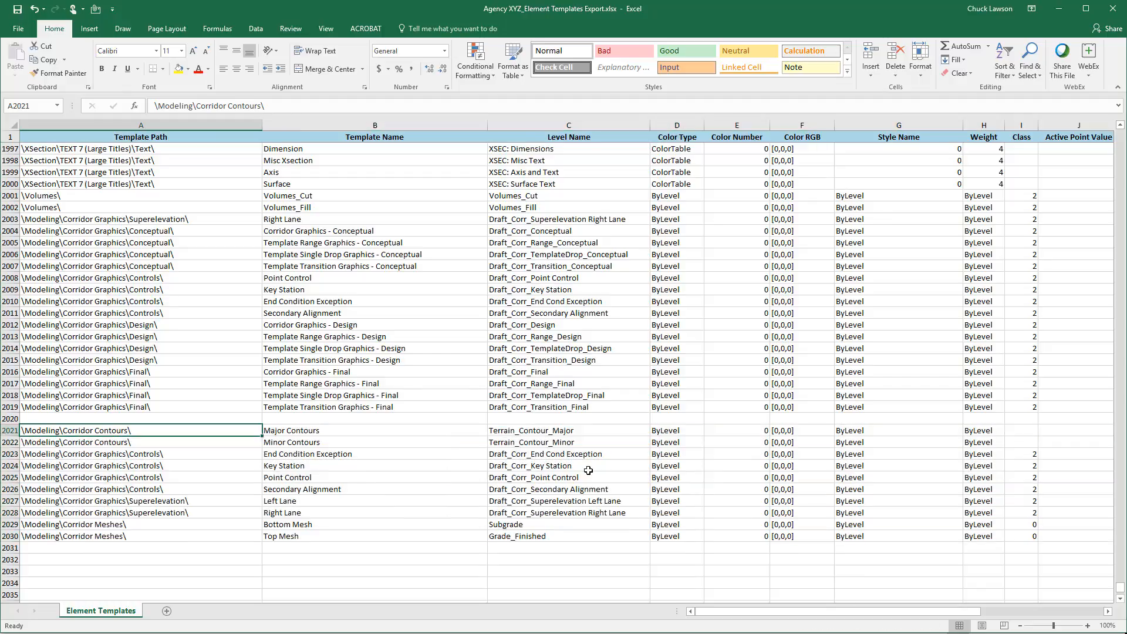
click(545, 434)
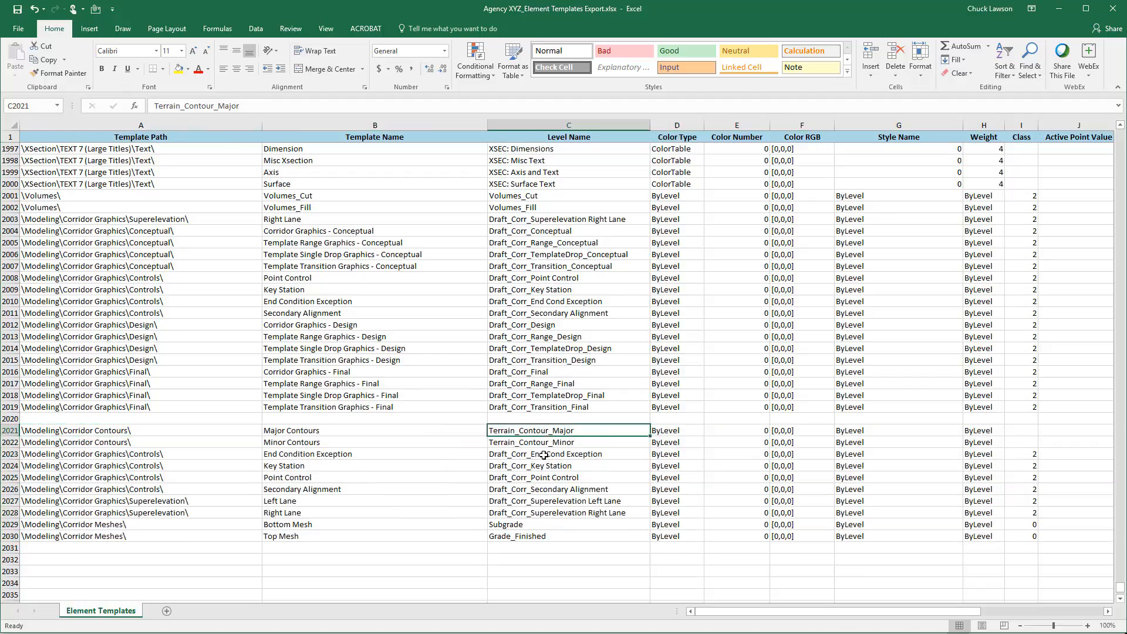
shift+click(516, 536)
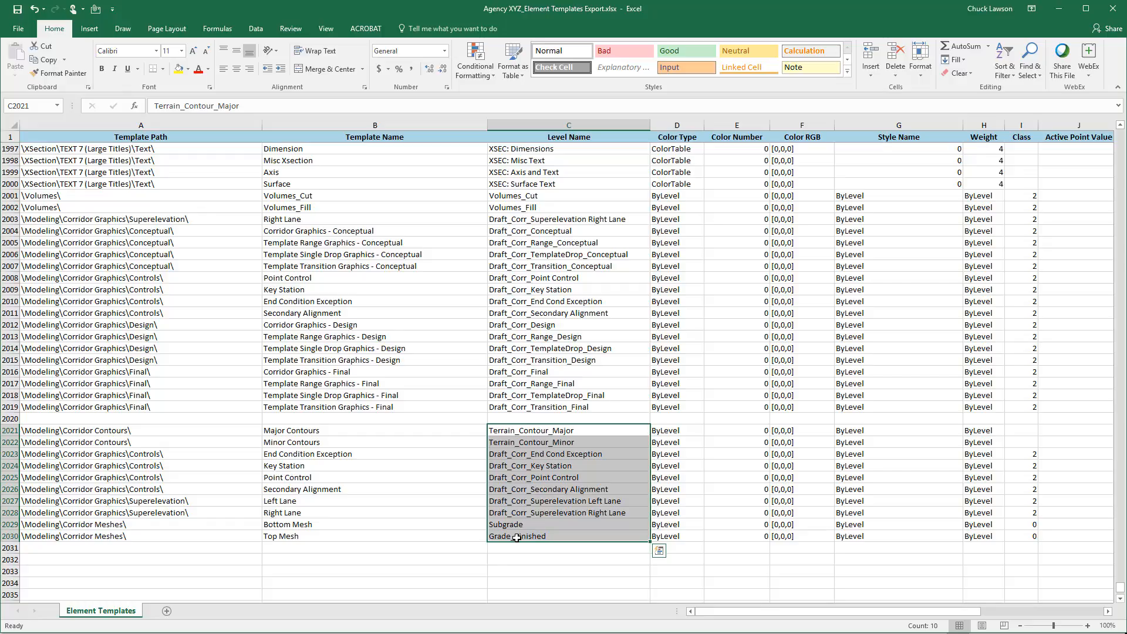
click(1113, 9)
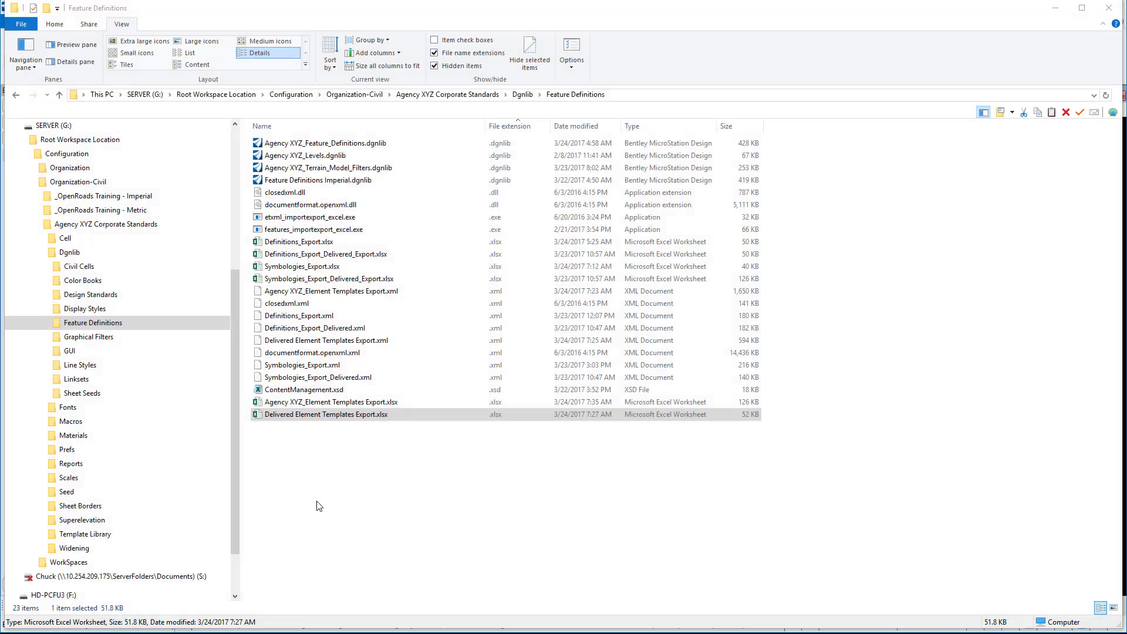
click(315, 405)
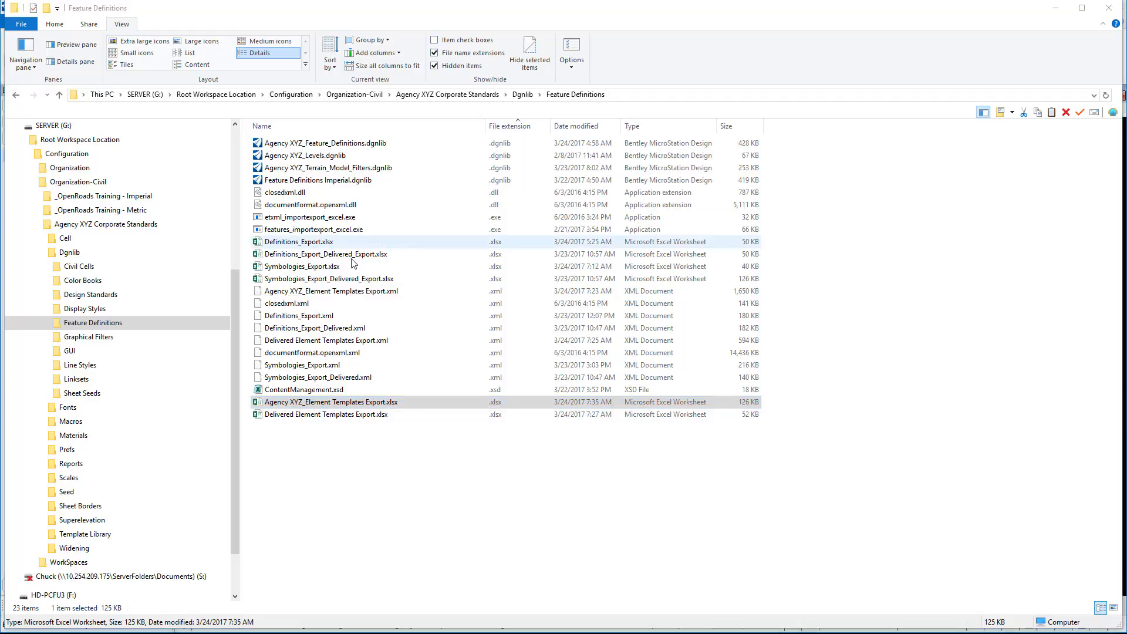
click(349, 298)
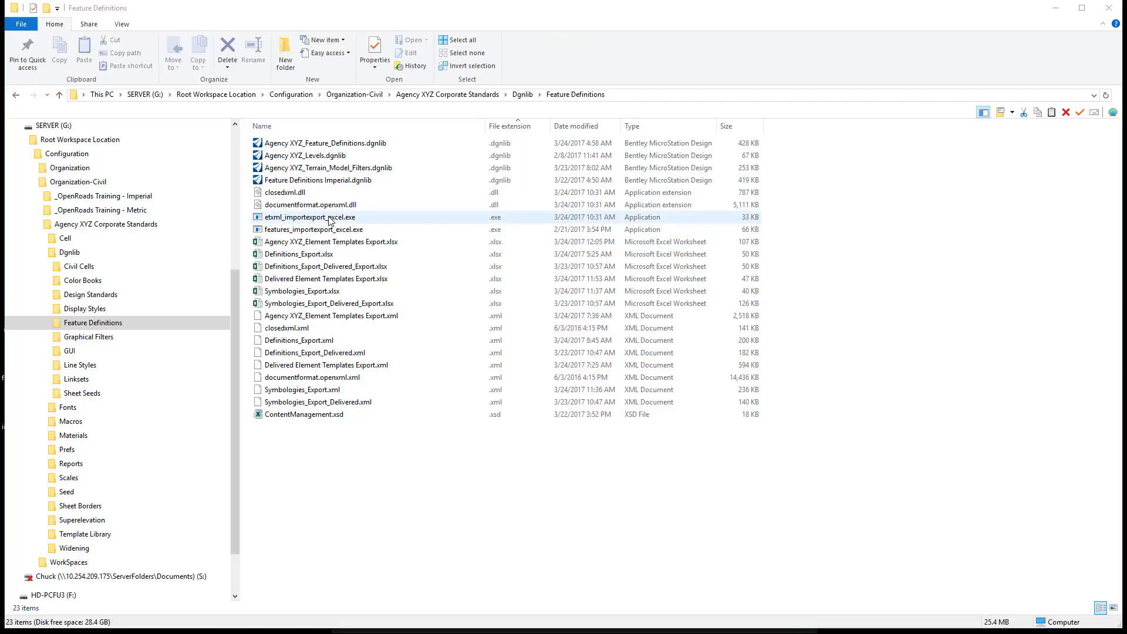
- Start etxml_importexport_excel.exe and load Agency XYZ_Element Templates Export.xml as the element template XML file
click(329, 221)
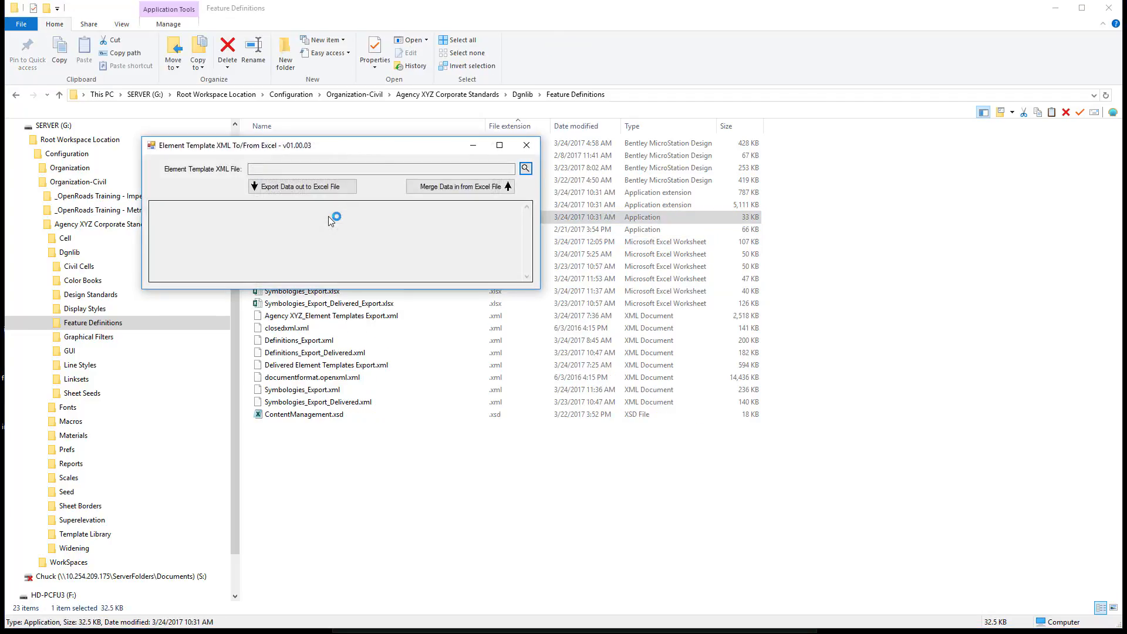
click(526, 169)
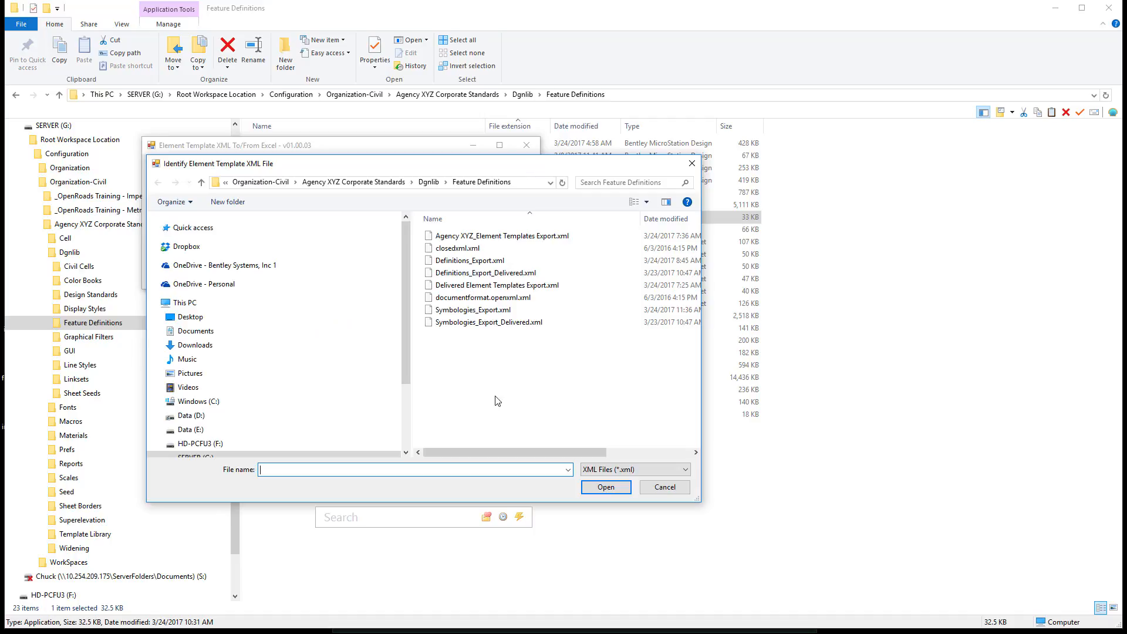
click(508, 237)
click(607, 486)
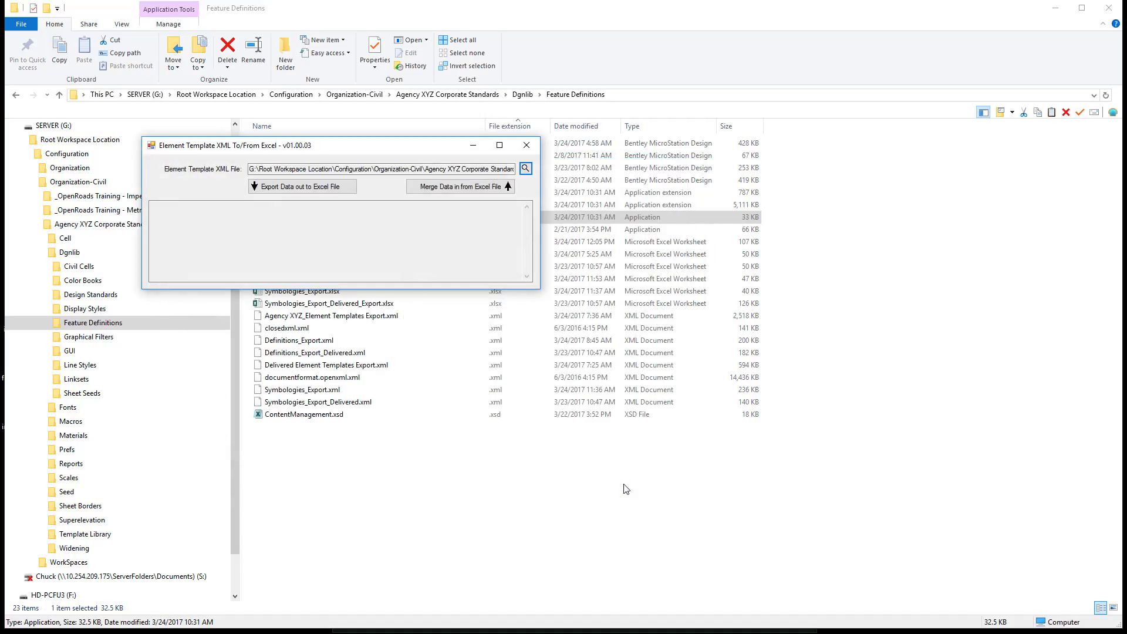
- Merge the data from Agency XYZ_Element Templates Export.xlsx into the loaded XML file and close the import/export utility
click(444, 187)
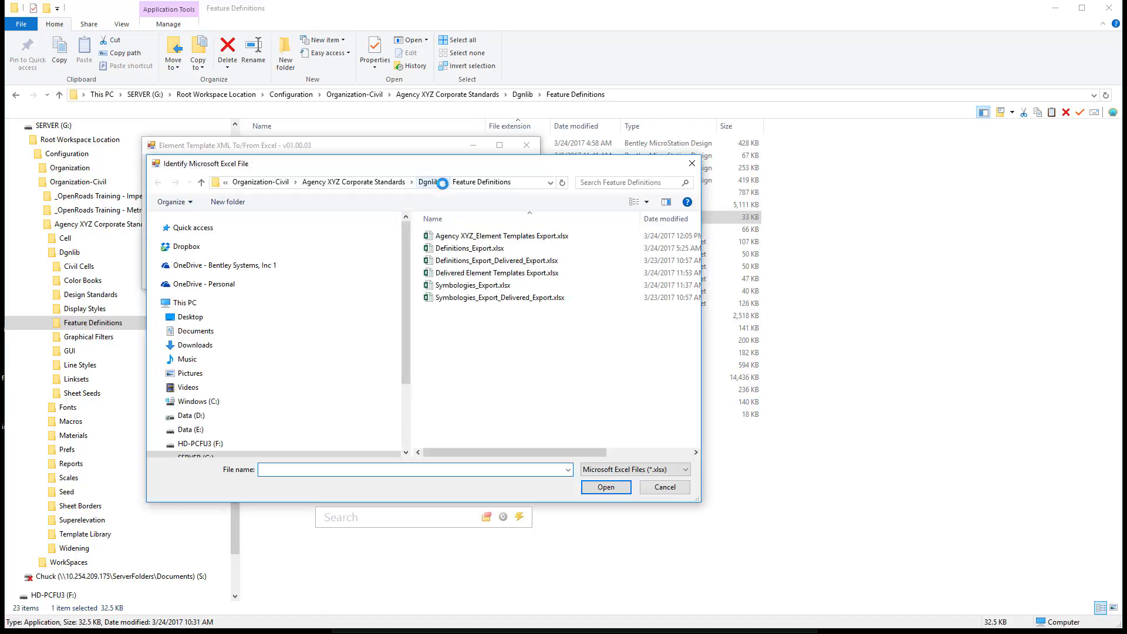
click(459, 238)
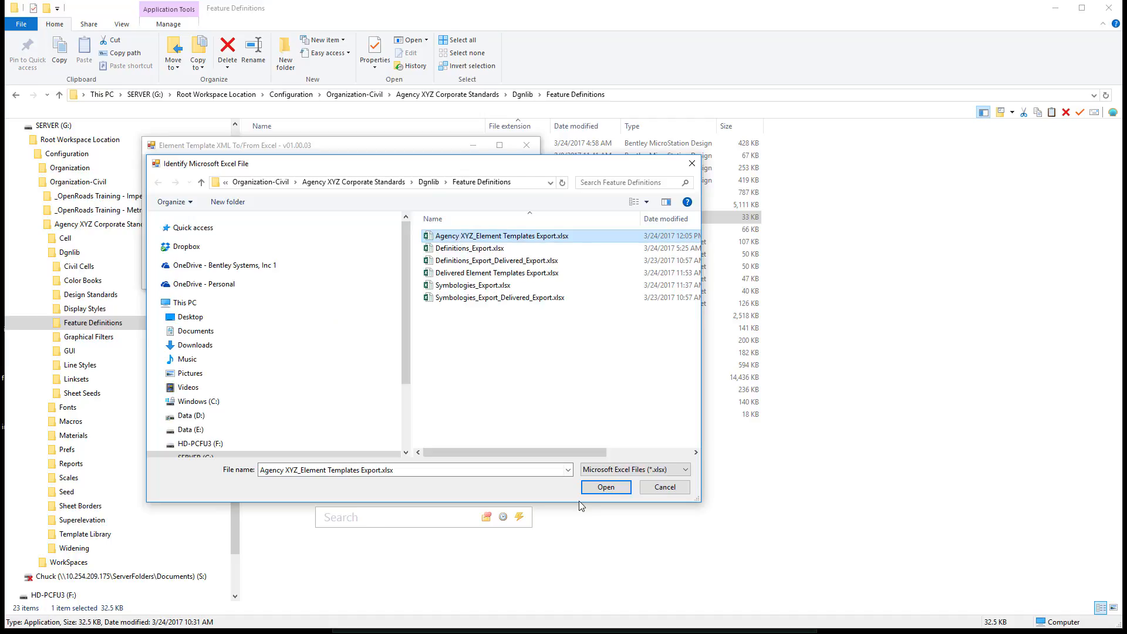
click(601, 489)
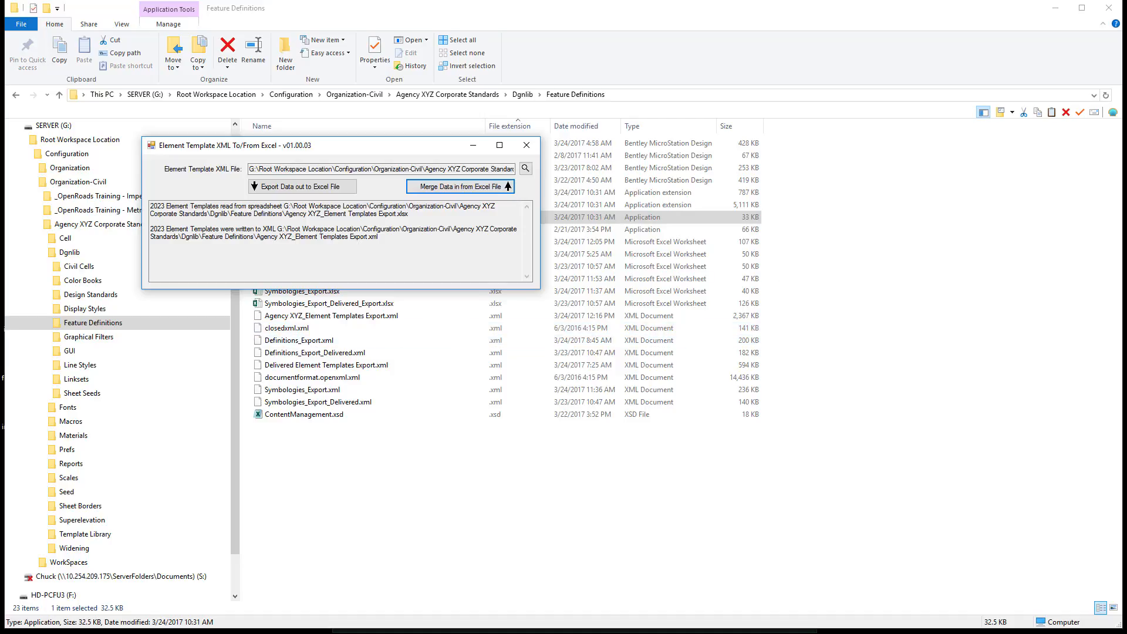
click(526, 145)
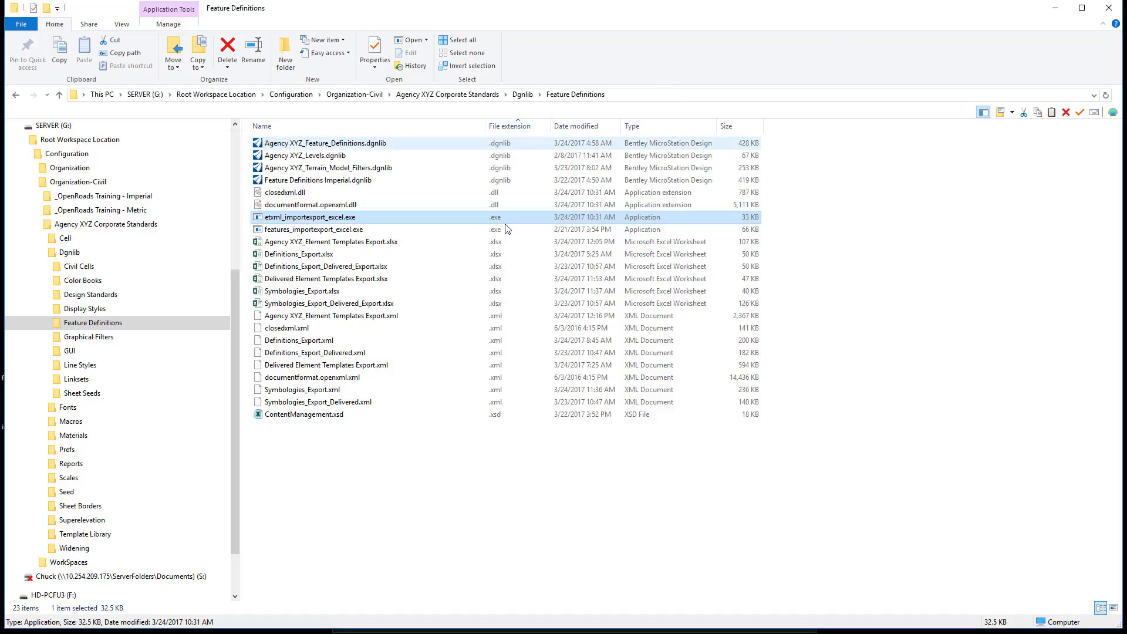
click(314, 475)
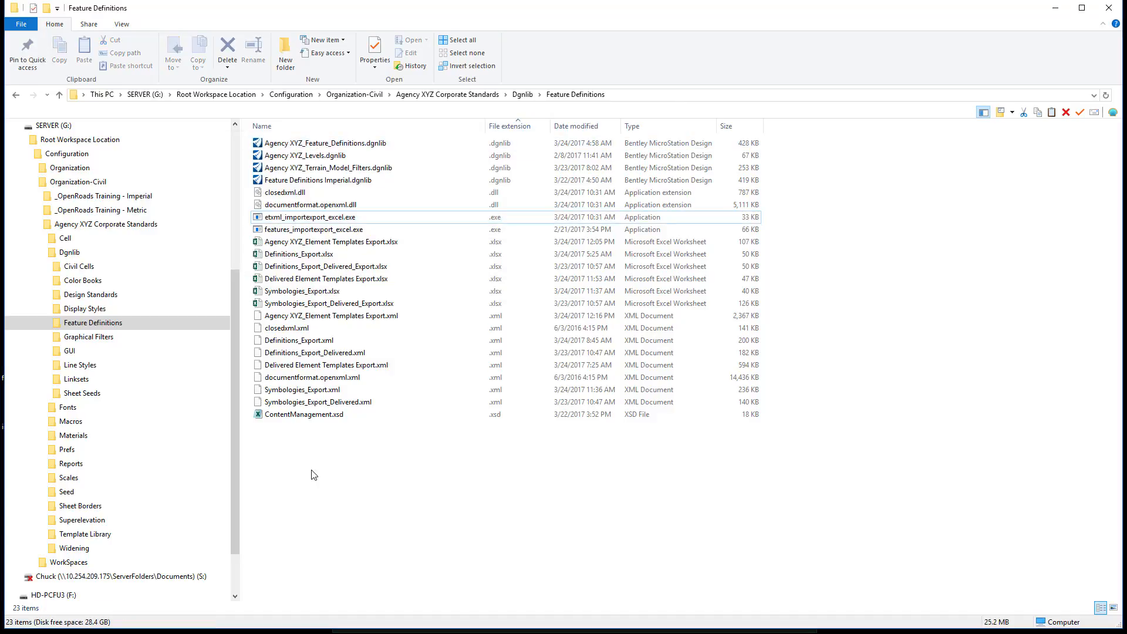